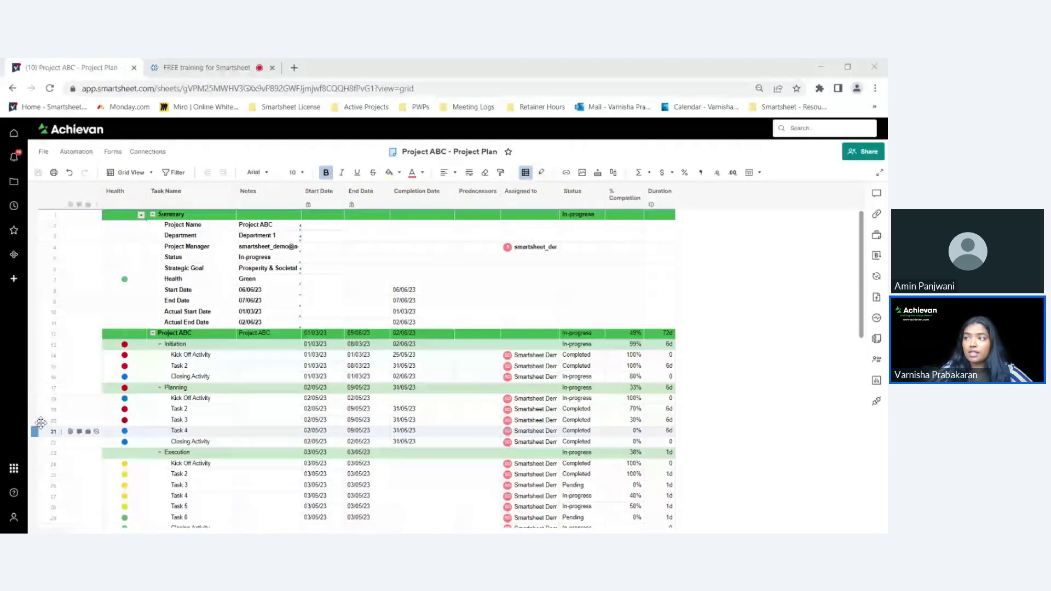
- Change row 15's task name from 'Task 2' to 'Add marketing material'
{"action": "left_click", "coordinate": [12, 520]}
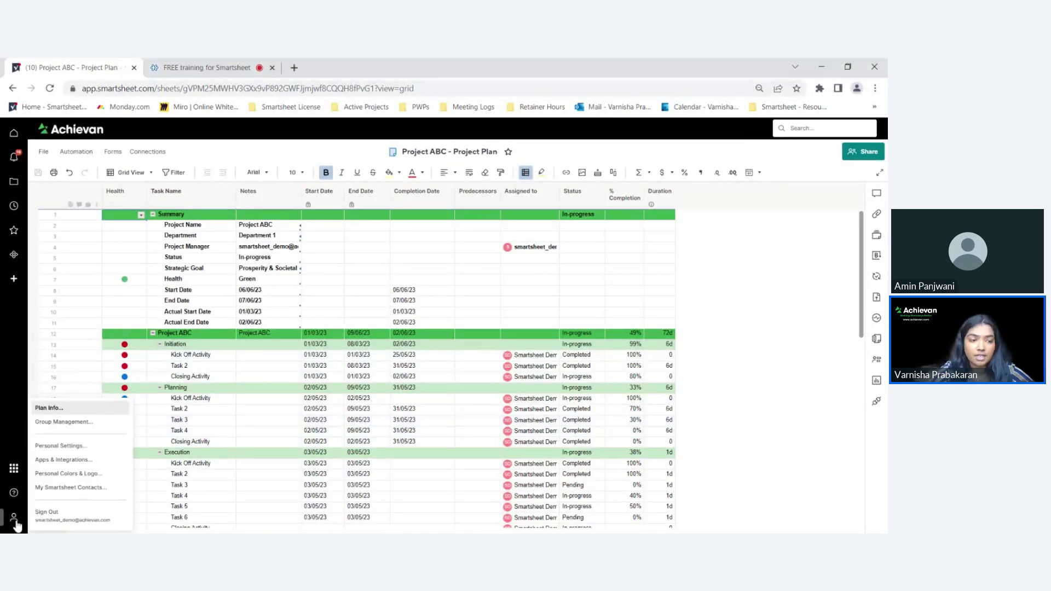
{"action": "left_click", "coordinate": [11, 398]}
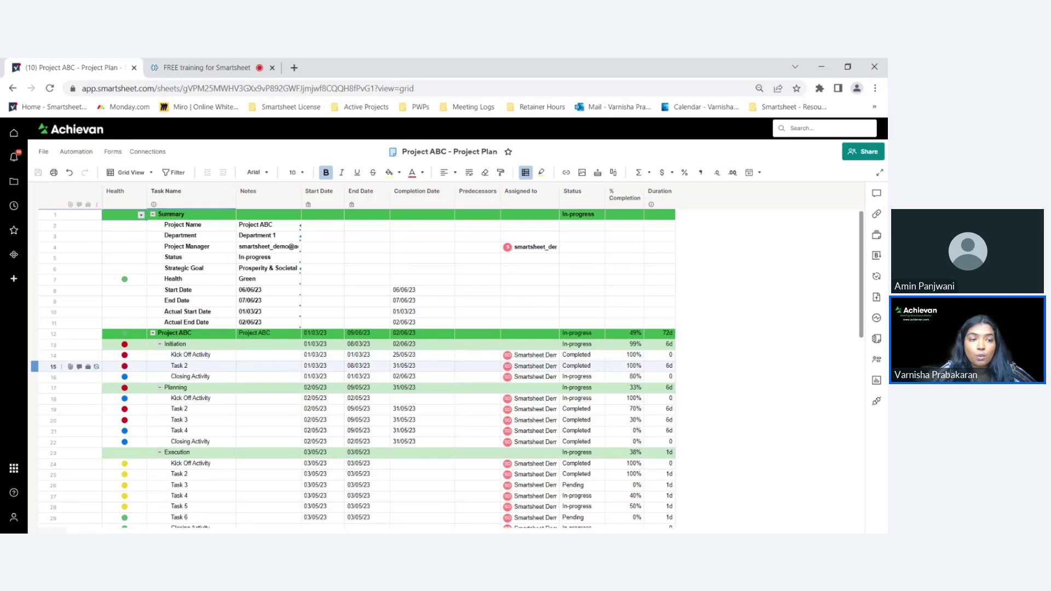
{"action": "double_click", "coordinate": [208, 370]}
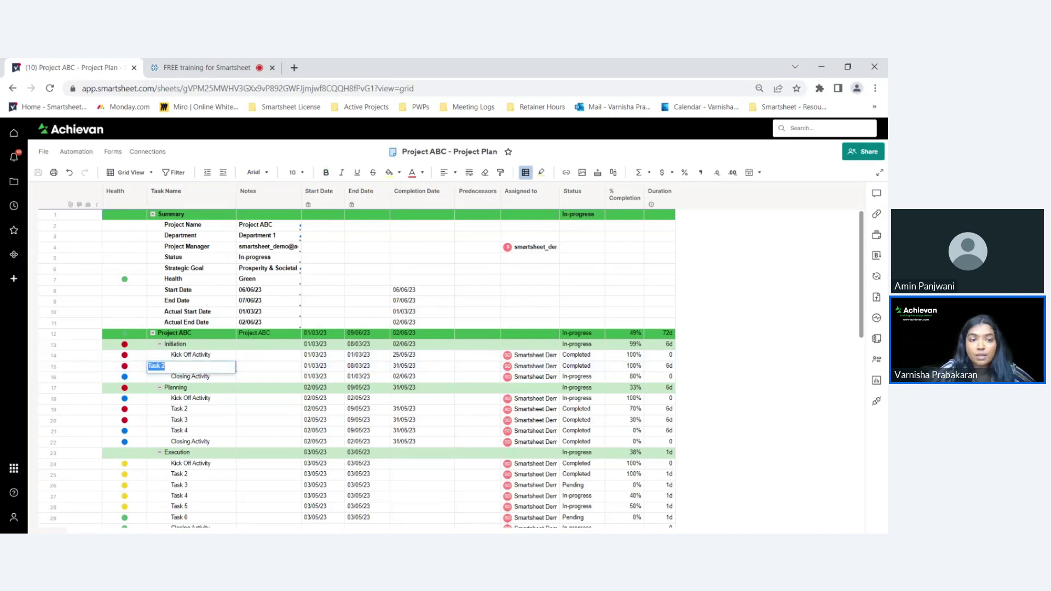
{"action": "type", "text": "Add marketi"}
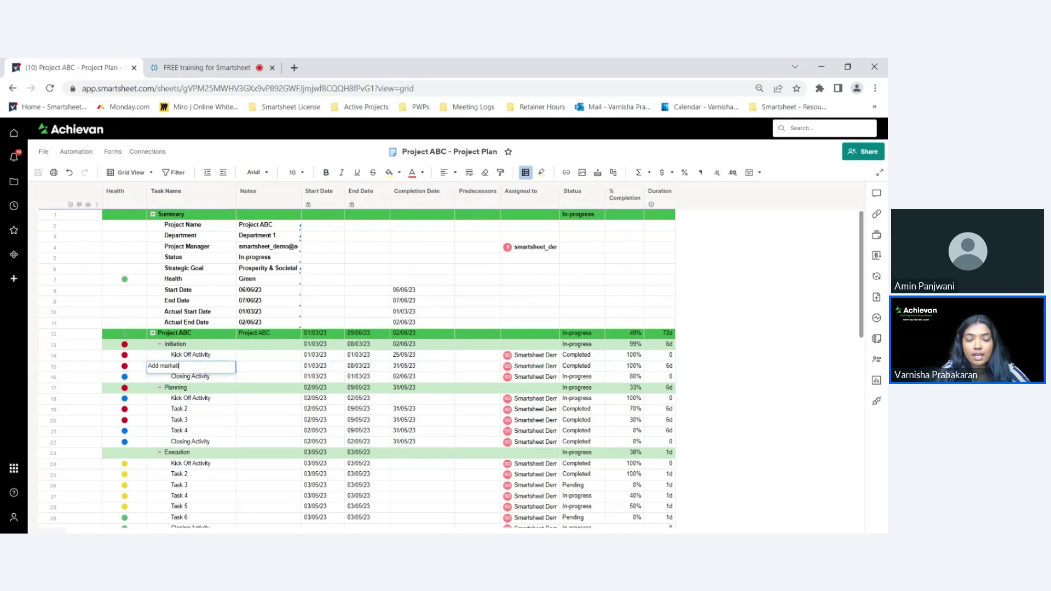
{"action": "type", "text": "ng material"}
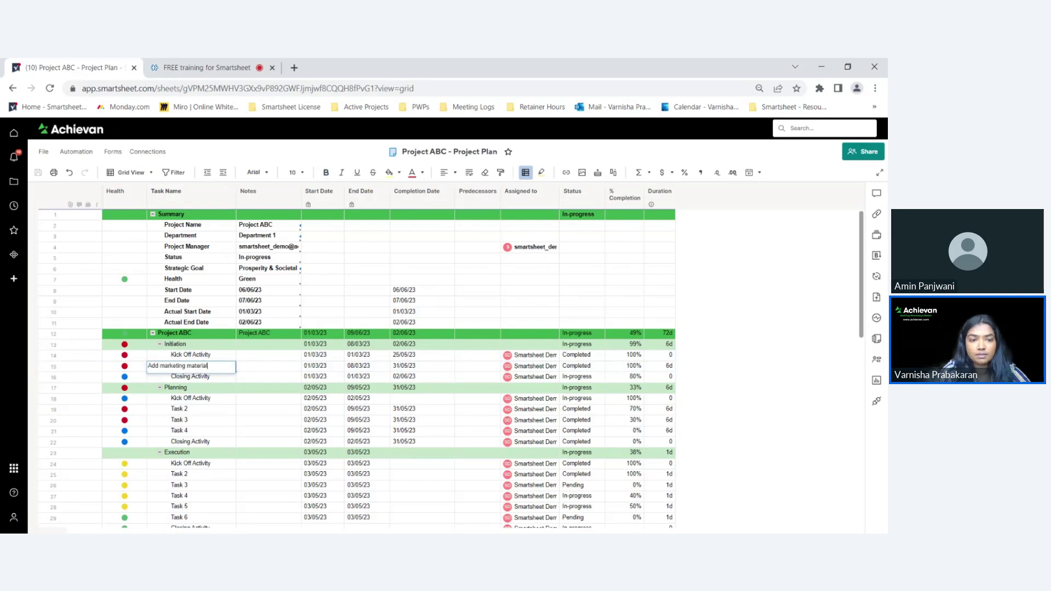
{"action": "key", "text": "Return"}
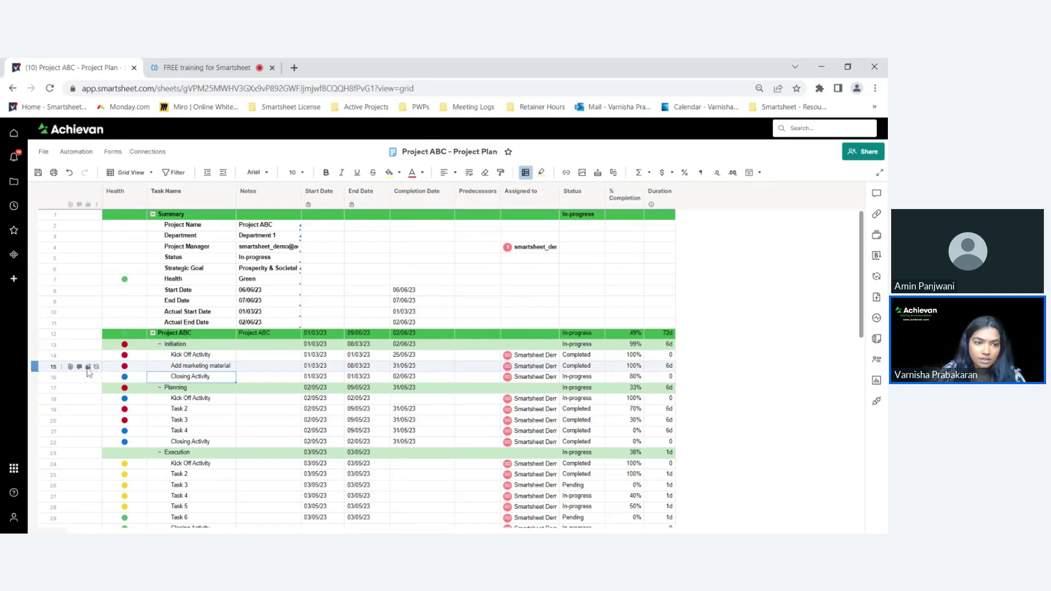
- Upload the ART RISING event poster file as the Version 1 proof on row 15
{"action": "left_click", "coordinate": [88, 367]}
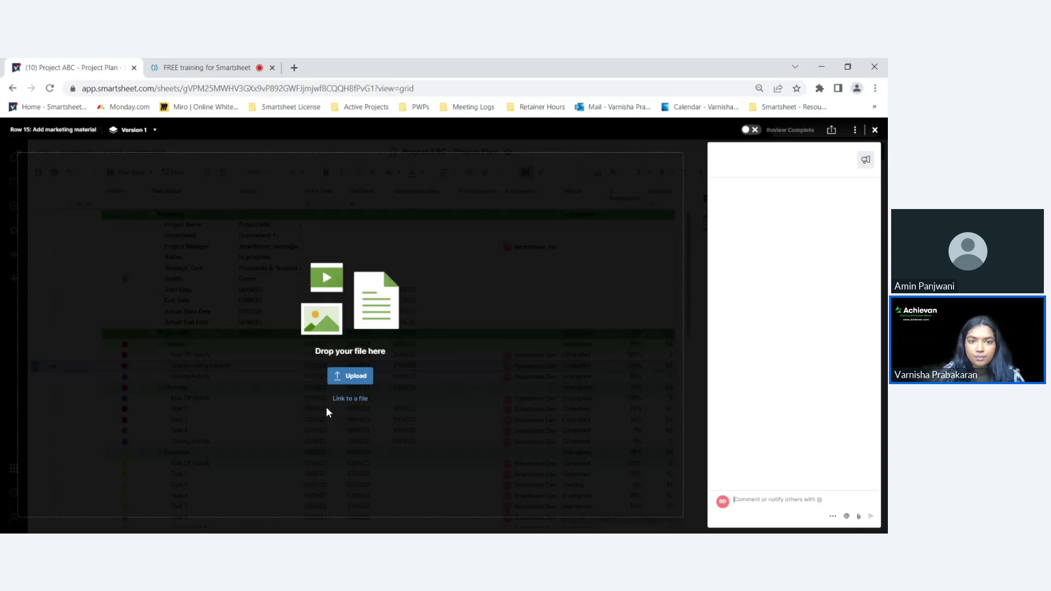
{"action": "left_click", "coordinate": [350, 378]}
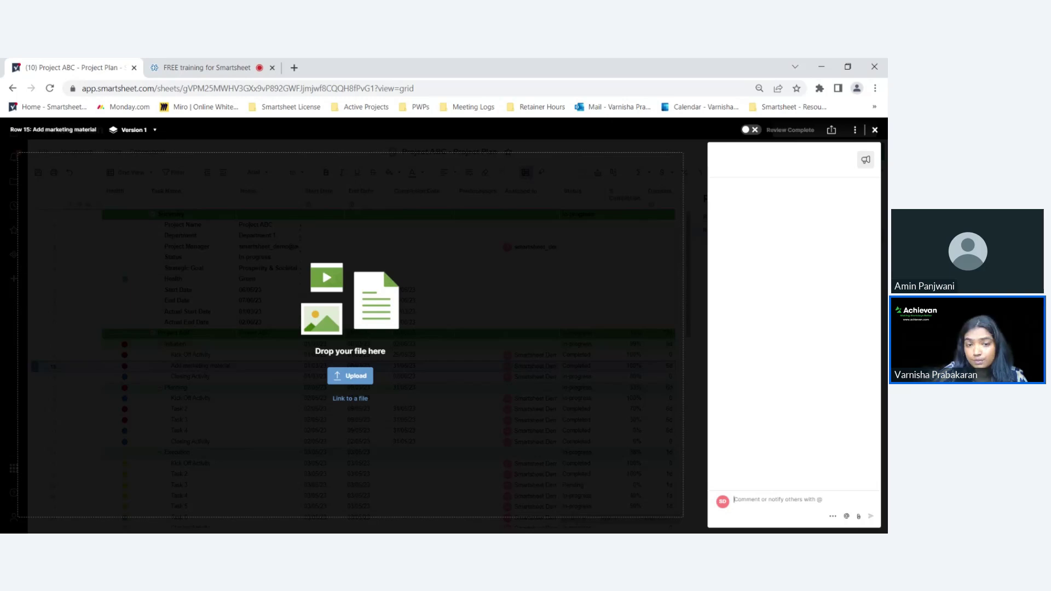
{"action": "left_click", "coordinate": [354, 377]}
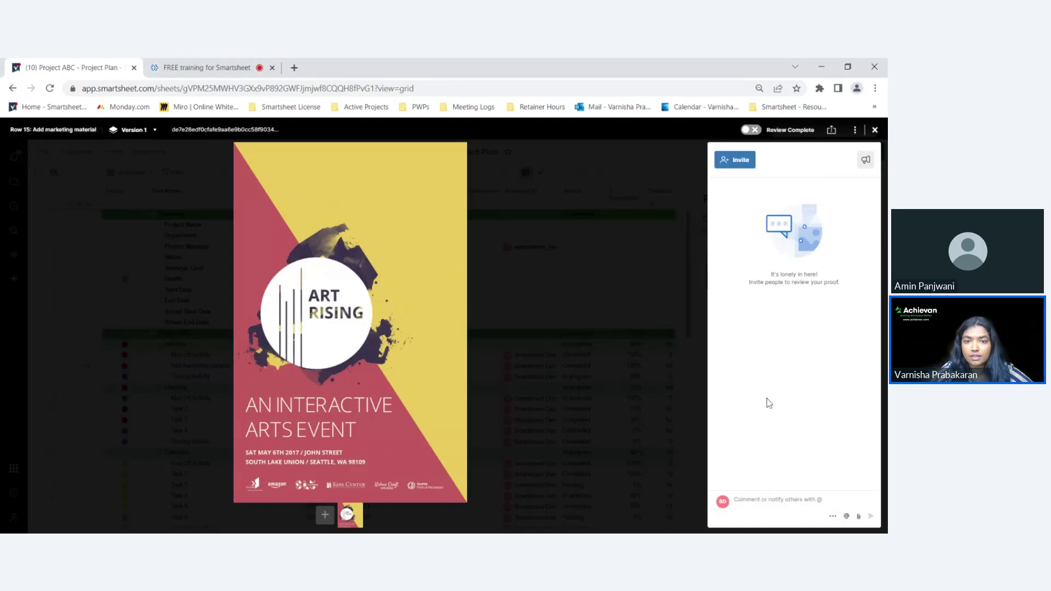
- Open the Invite Reviewers dialog from the poster proof's side panel
{"action": "mouse_move", "coordinate": [590, 344]}
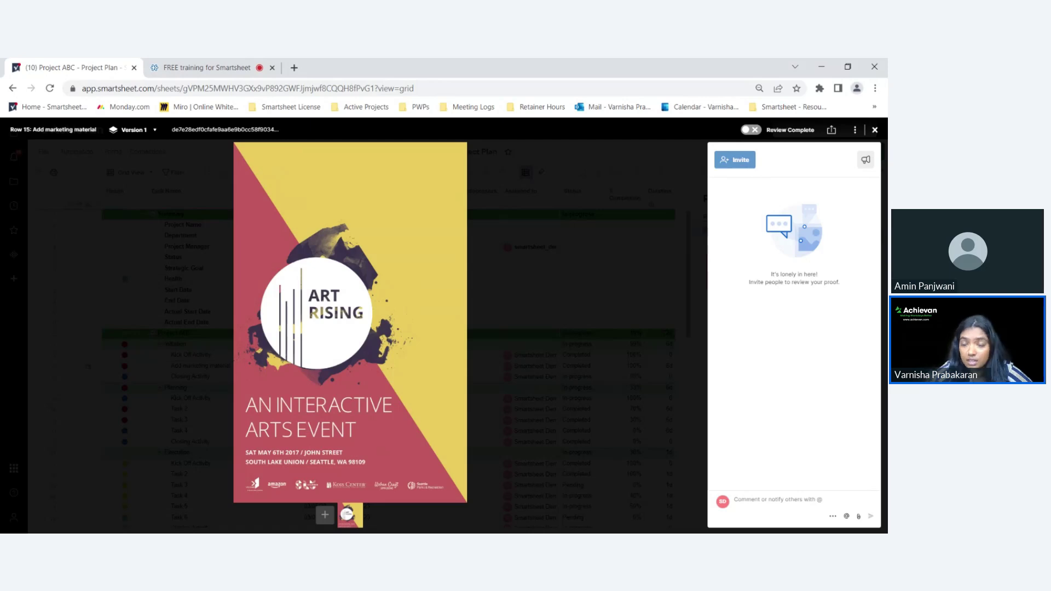
- Add the suggested contact as a reviewer of the poster proof and send the invitation
{"action": "left_click", "coordinate": [739, 160]}
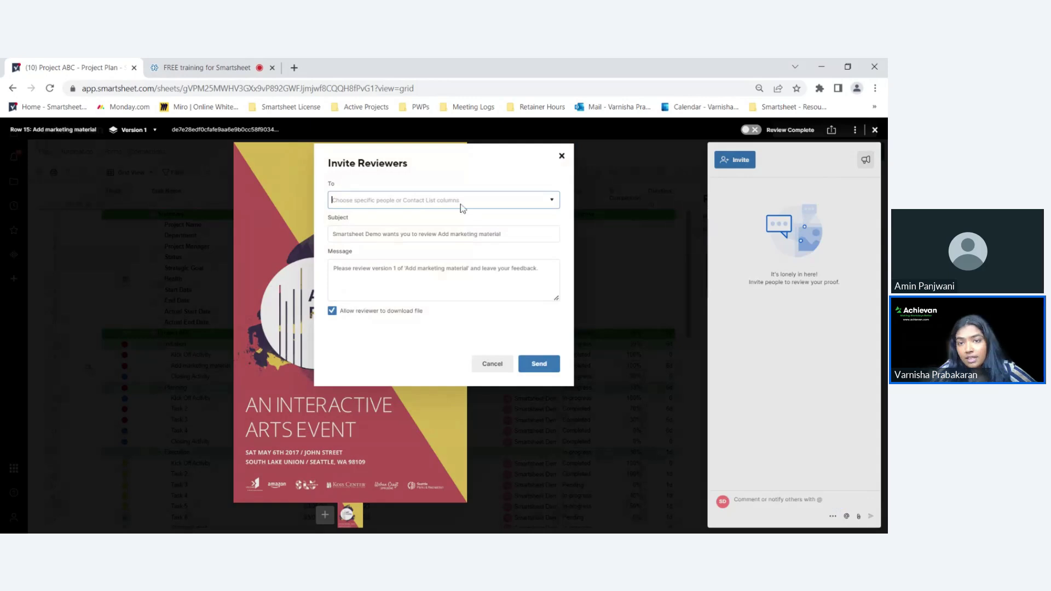
{"action": "type", "text": "varni"}
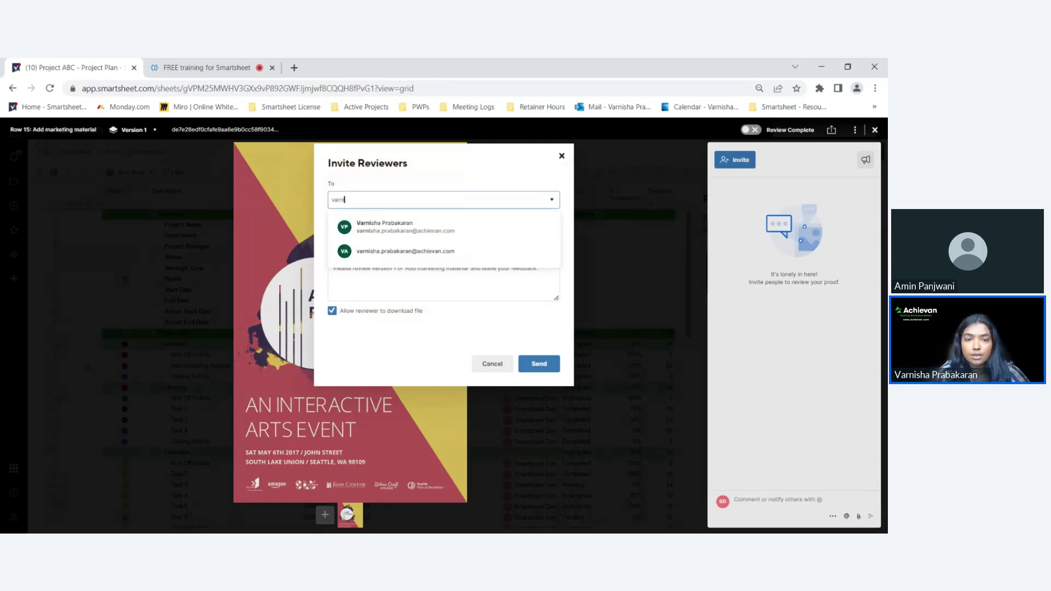
{"action": "left_click", "coordinate": [459, 227]}
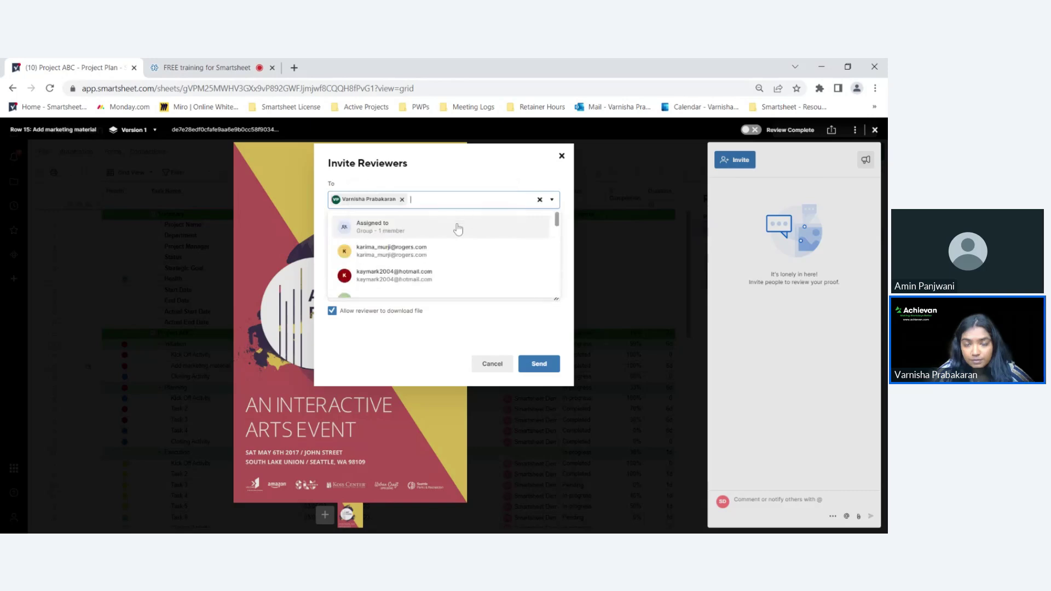
{"action": "left_click", "coordinate": [469, 179]}
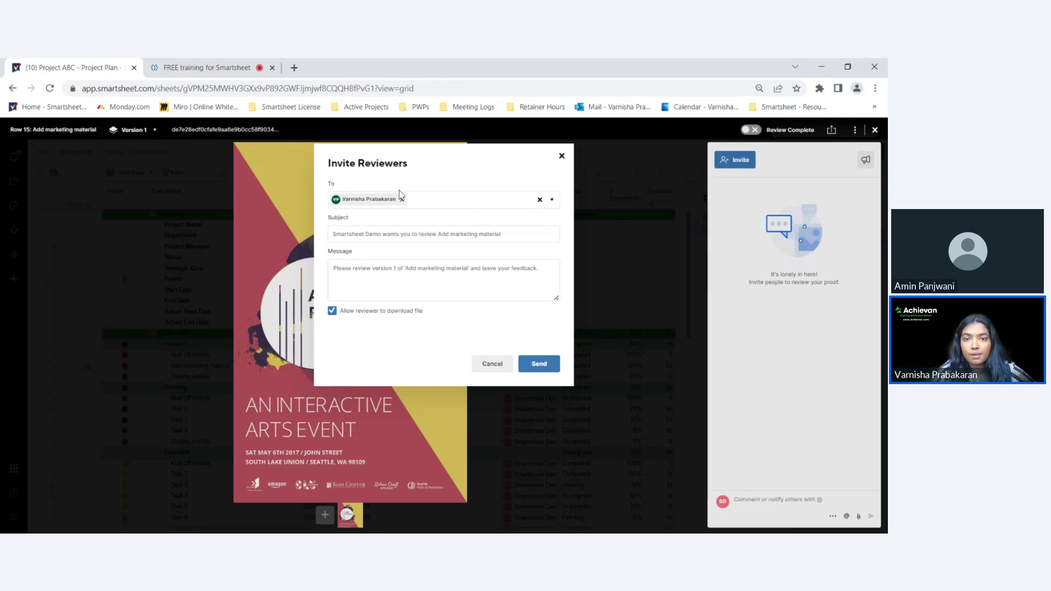
{"action": "left_click", "coordinate": [546, 364]}
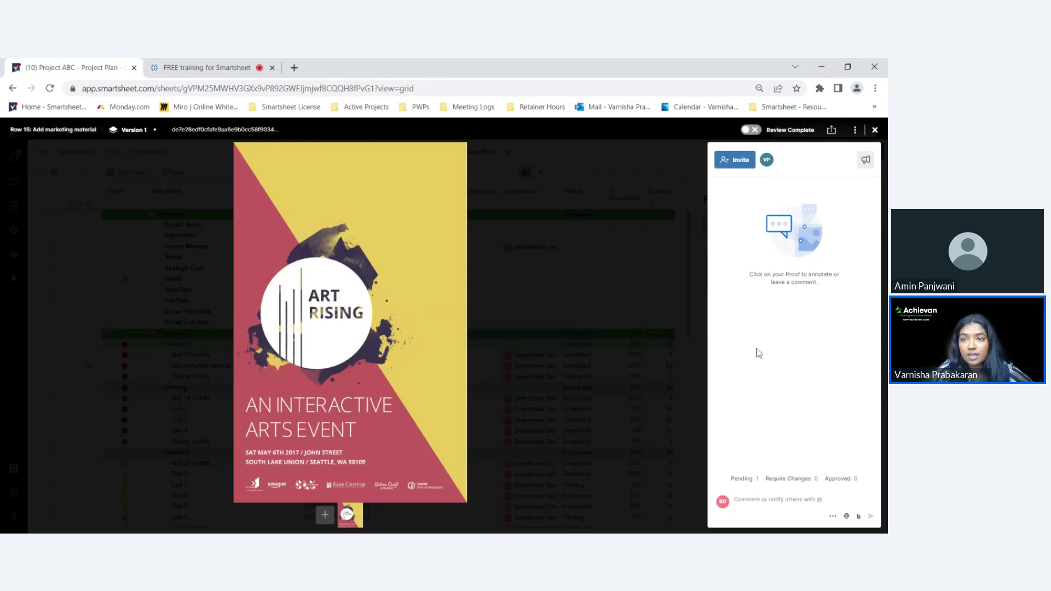
{"action": "mouse_move", "coordinate": [608, 324]}
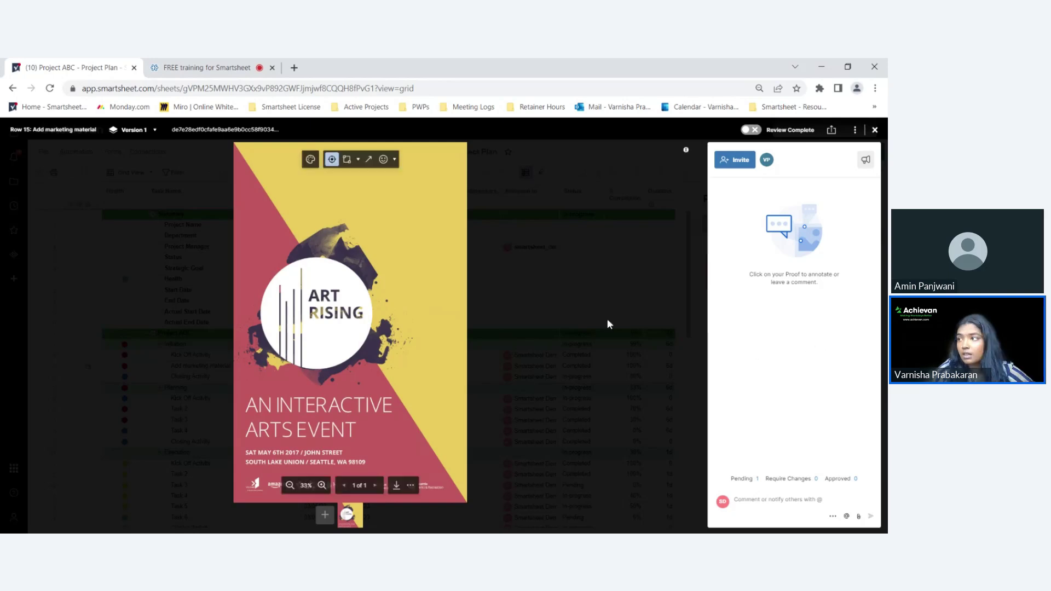
- Open the proof review invitation email in Outlook in a new tab, then return to Project ABC
{"action": "left_click", "coordinate": [298, 71]}
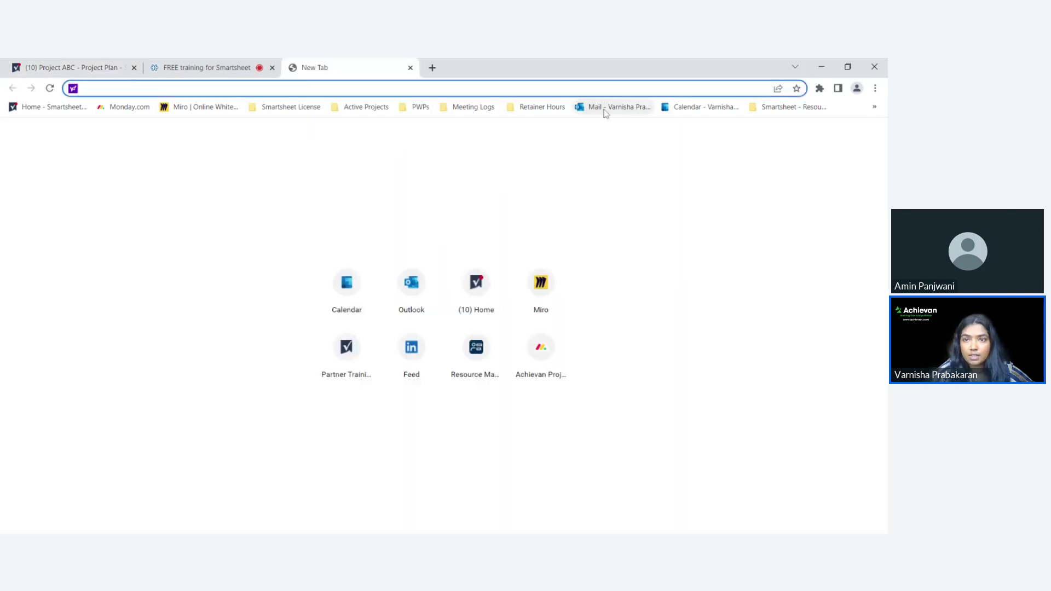
{"action": "left_click", "coordinate": [606, 109]}
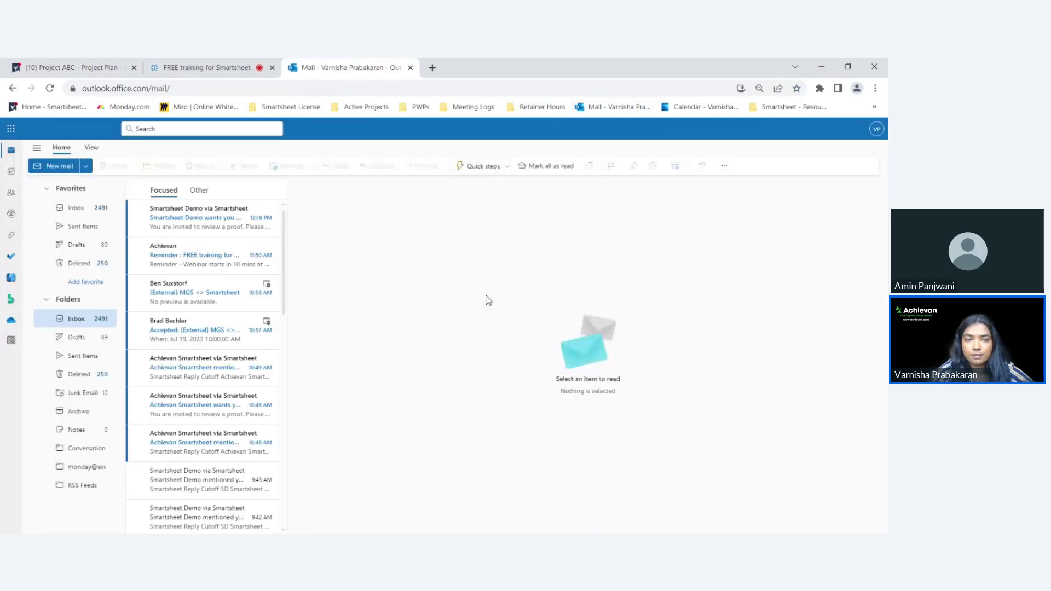
{"action": "left_click", "coordinate": [215, 217]}
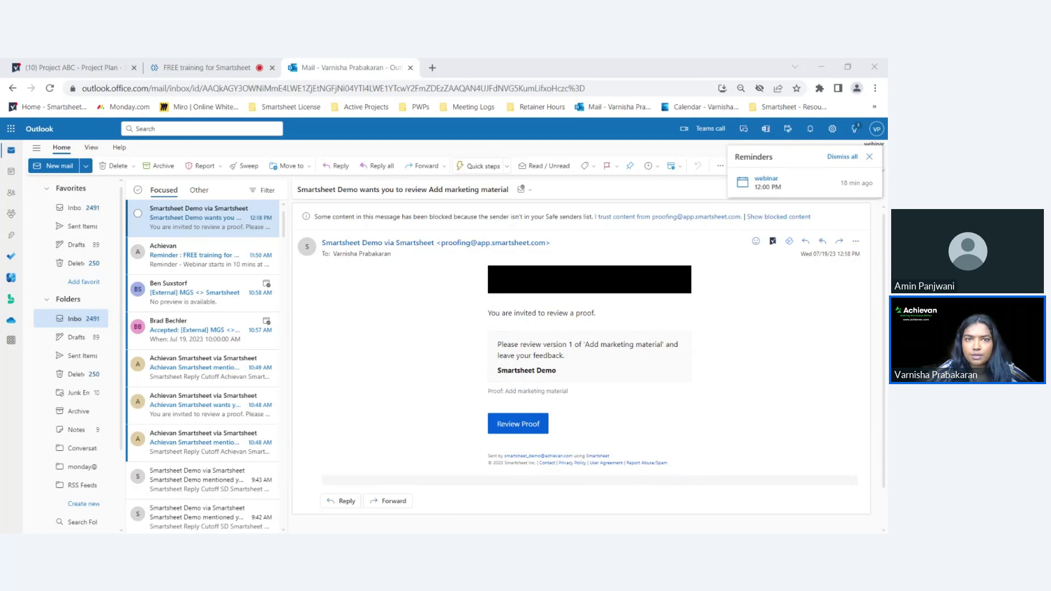
{"action": "left_click", "coordinate": [88, 68]}
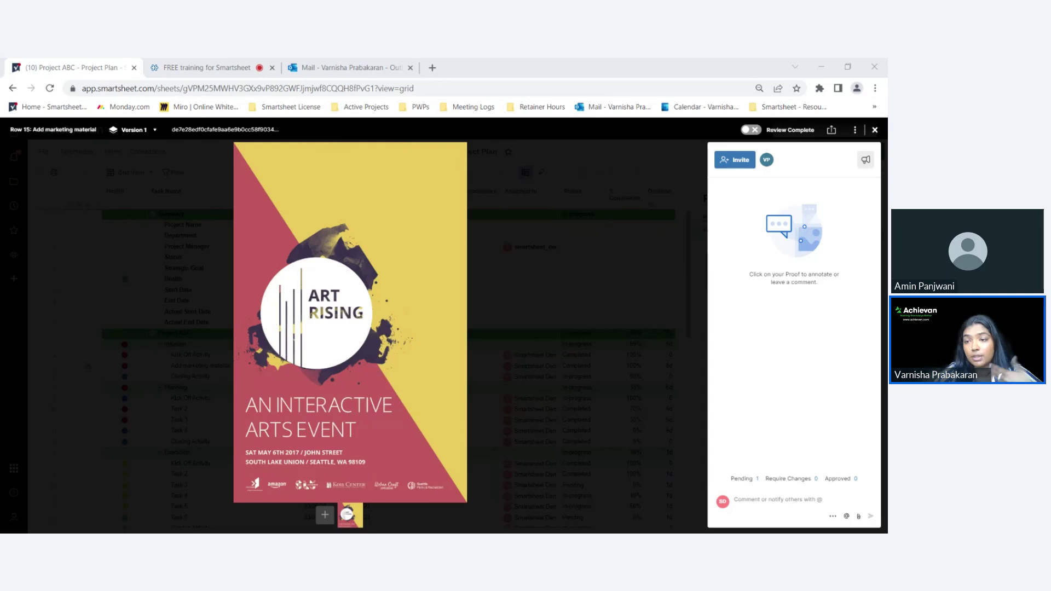
- Try out pin, rectangle, arrow and emoji annotations on the poster proof
{"action": "left_click", "coordinate": [736, 499]}
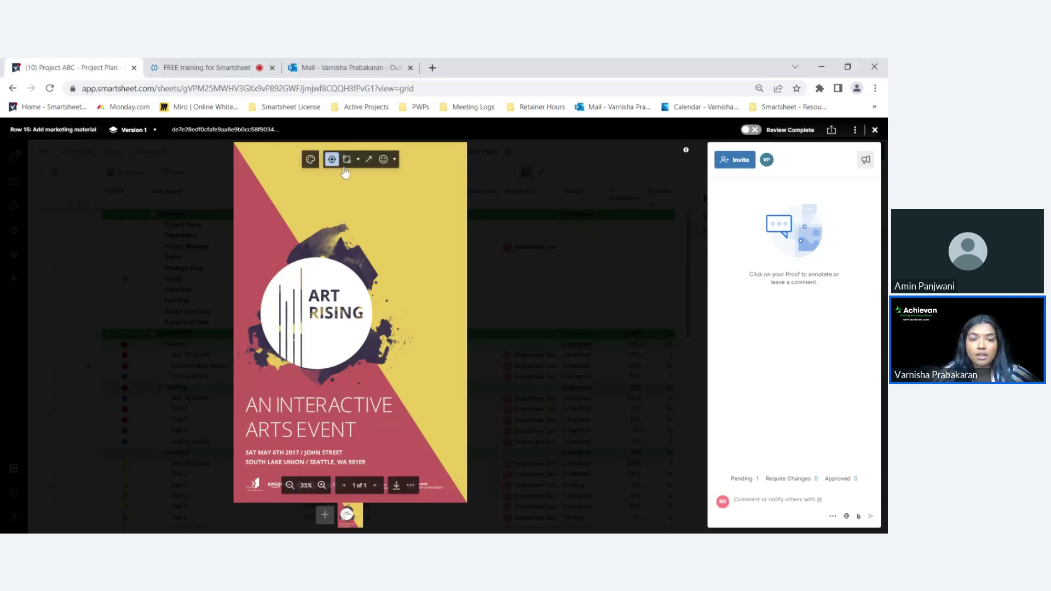
{"action": "left_click", "coordinate": [346, 266]}
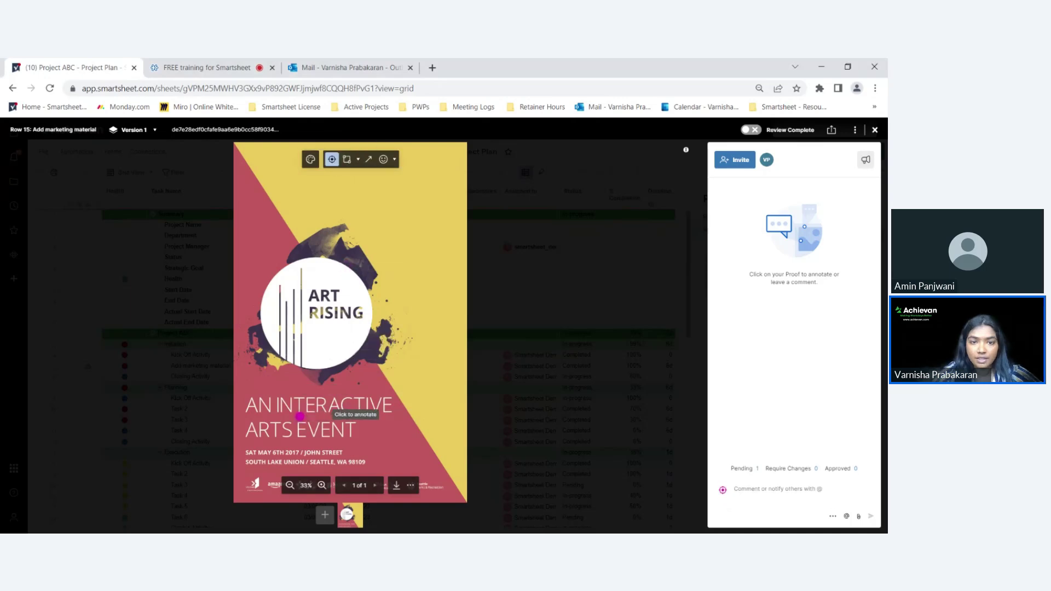
{"action": "left_click", "coordinate": [347, 159]}
{"action": "mouse_move", "coordinate": [248, 233]}
{"action": "left_mouse_down"}
{"action": "mouse_move", "coordinate": [365, 377]}
{"action": "mouse_move", "coordinate": [396, 386]}
{"action": "left_mouse_up"}
{"action": "left_click", "coordinate": [368, 159]}
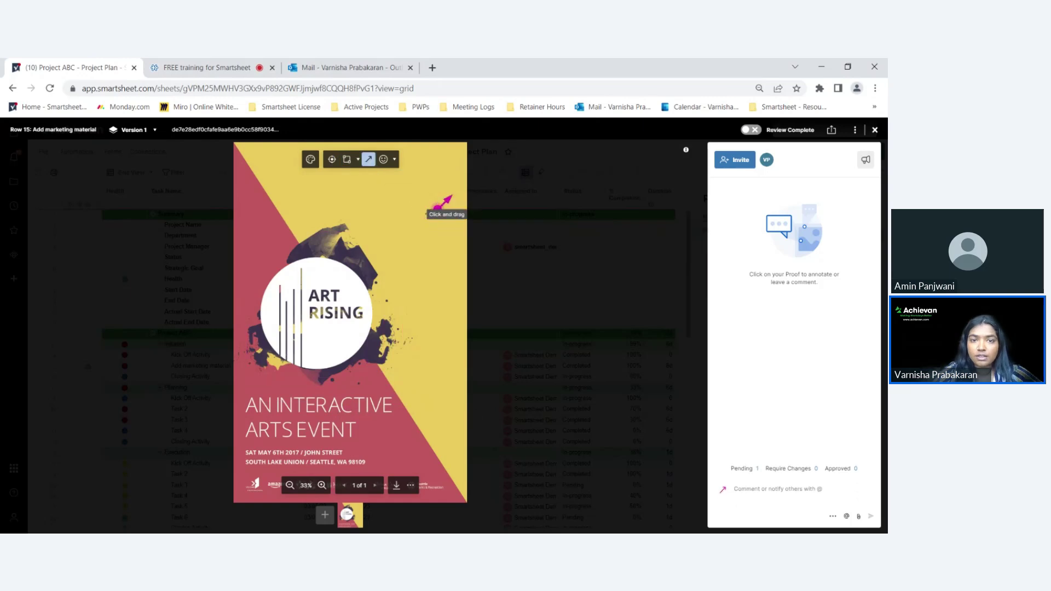
{"action": "left_click_drag", "start_coordinate": [435, 201], "coordinate": [368, 277]}
{"action": "left_click", "coordinate": [384, 159]}
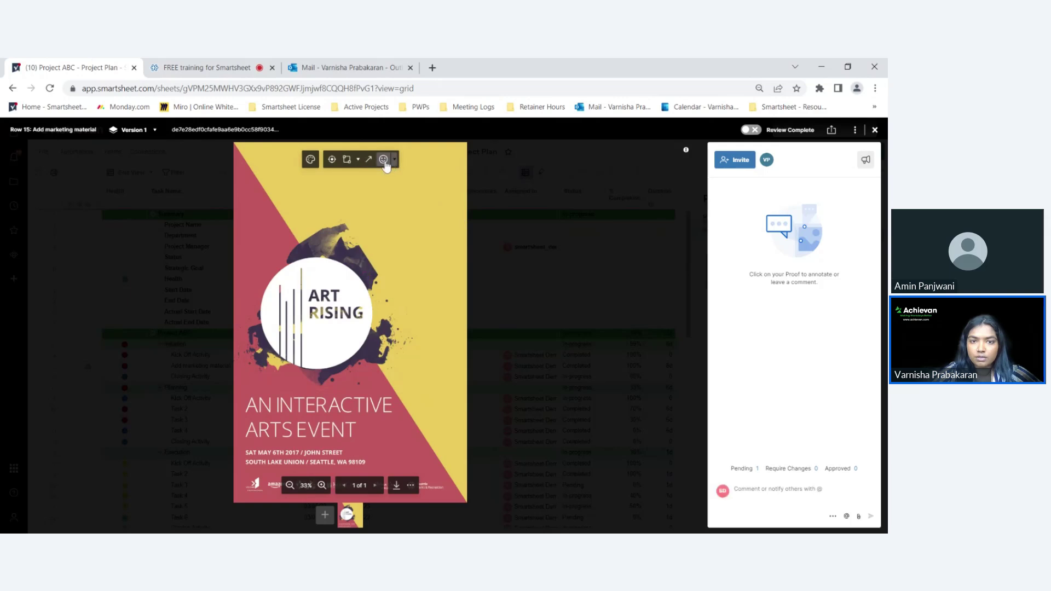
{"action": "left_click", "coordinate": [394, 161]}
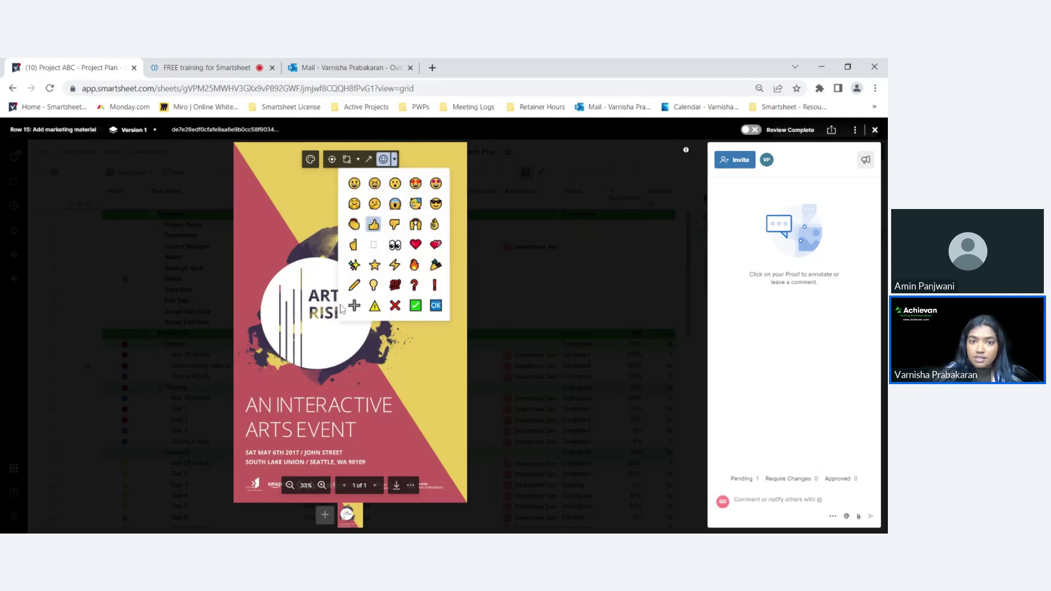
- Mark the 'AN INTERACTIVE ARTS EVENT' title area on the poster for a comment
{"action": "left_click", "coordinate": [347, 160]}
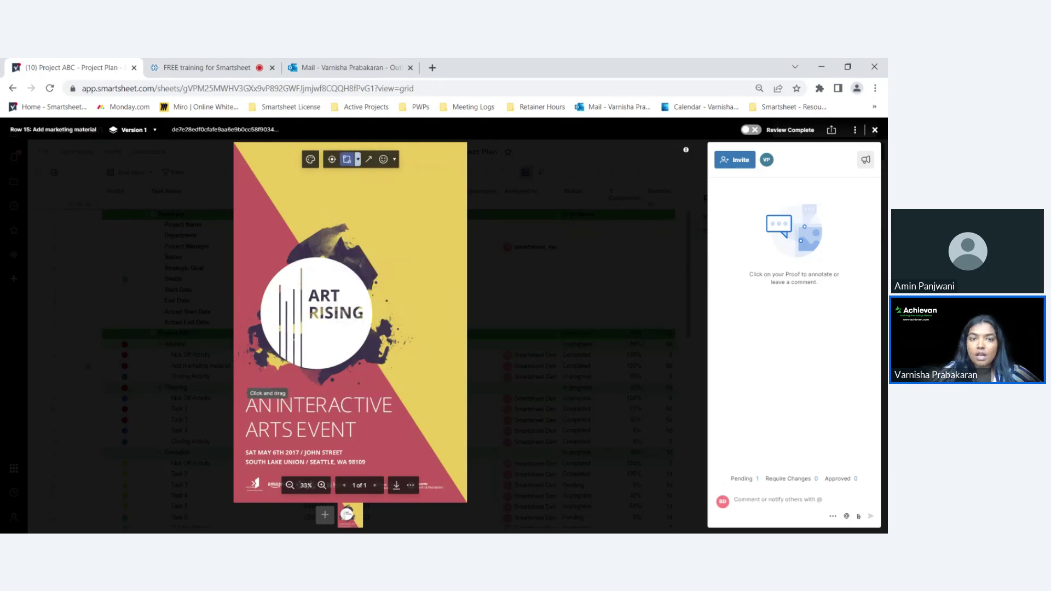
{"action": "left_click_drag", "start_coordinate": [240, 390], "coordinate": [408, 446]}
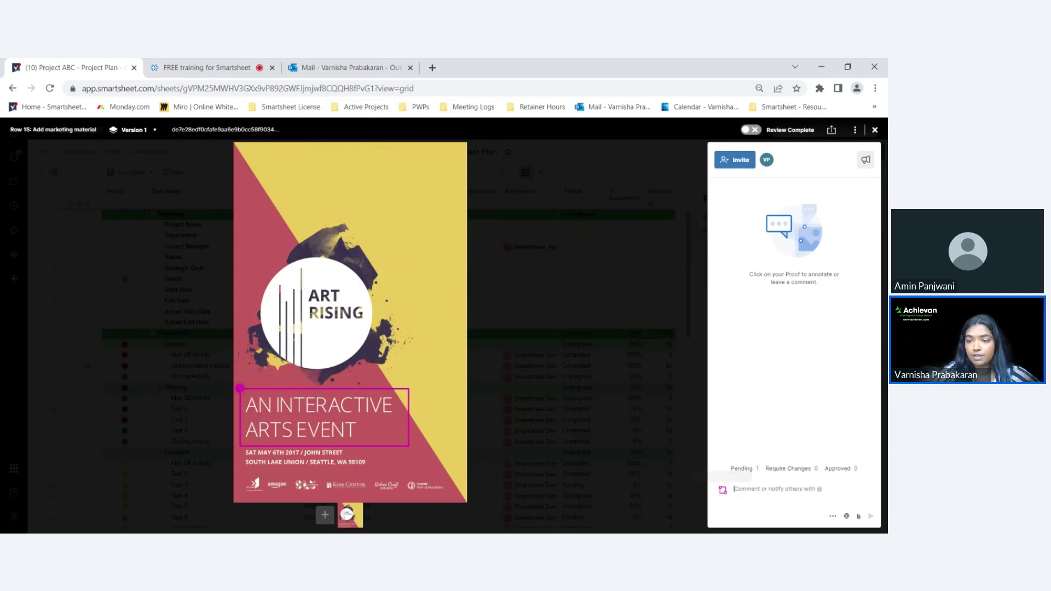
{"action": "left_click", "coordinate": [759, 489]}
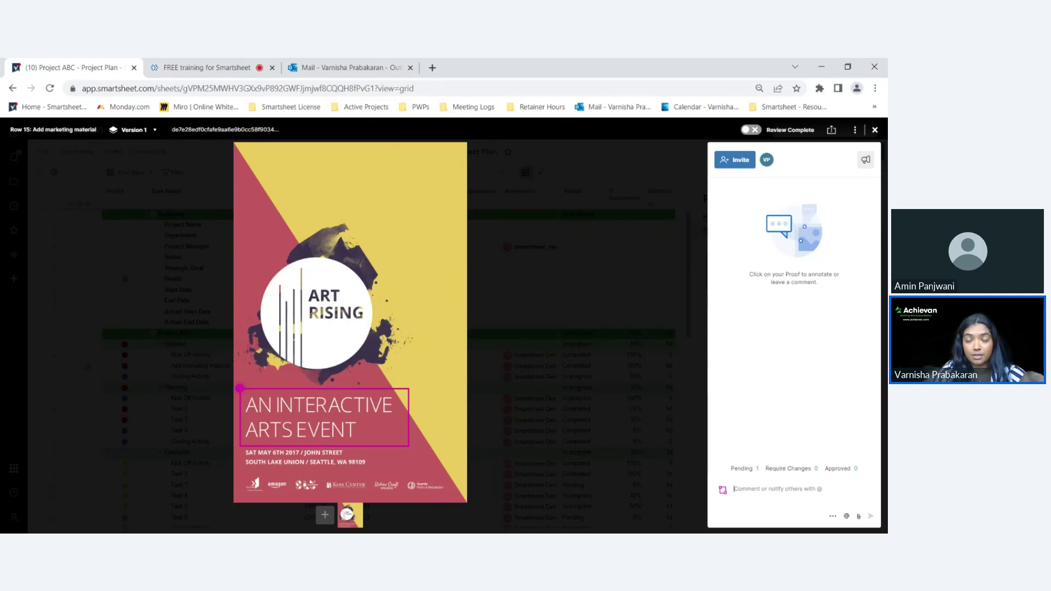
- Write a comment @-mentioning the reviewer: 'what do you think? Should we put a box to cutline the title?'
{"action": "type", "text": "@"}
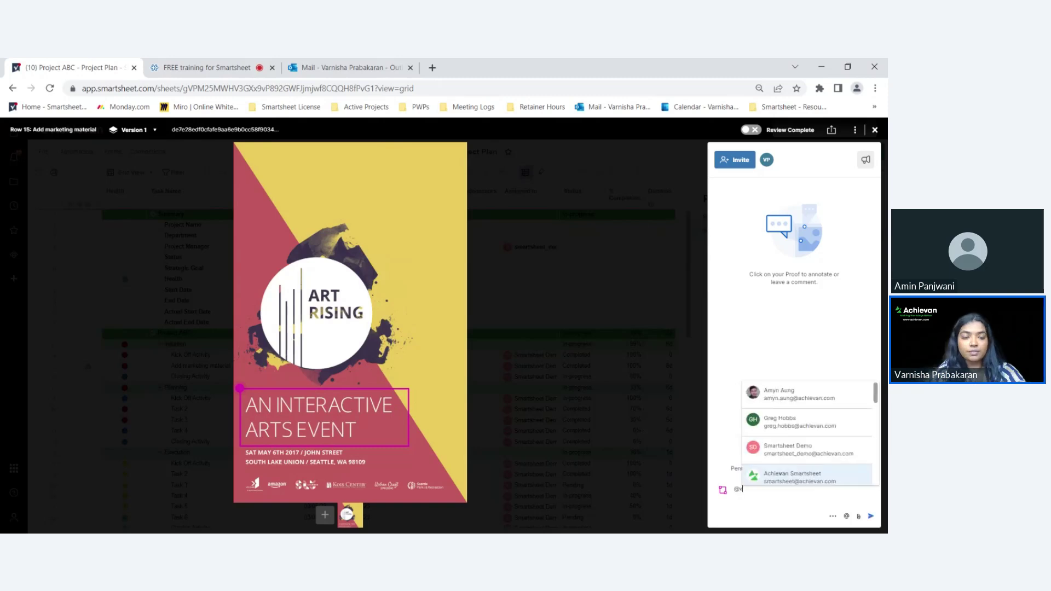
{"action": "type", "text": "var"}
{"action": "left_click", "coordinate": [777, 505]}
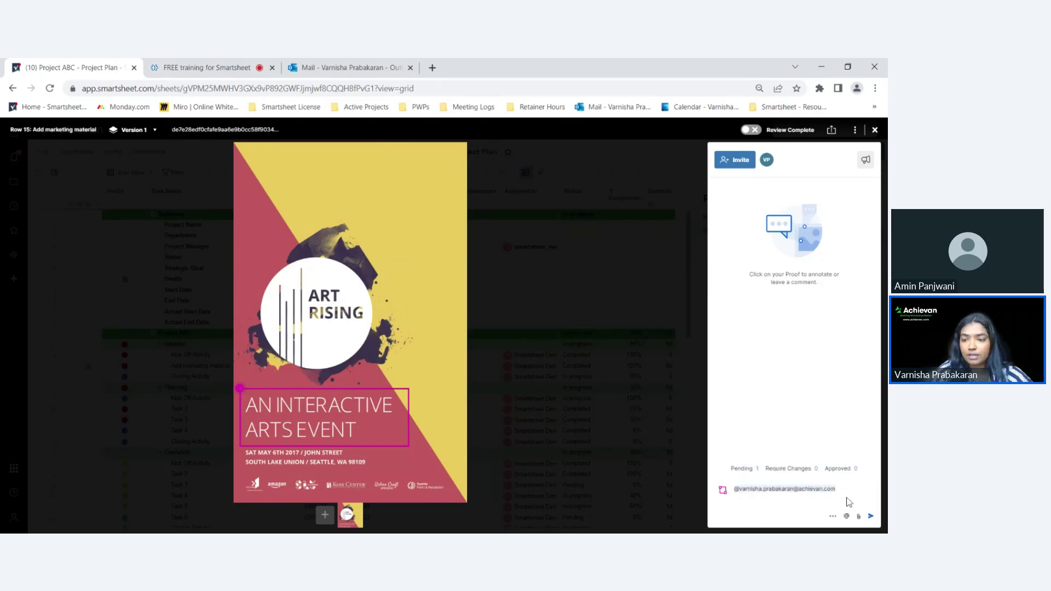
{"action": "type", "text": "what do you"}
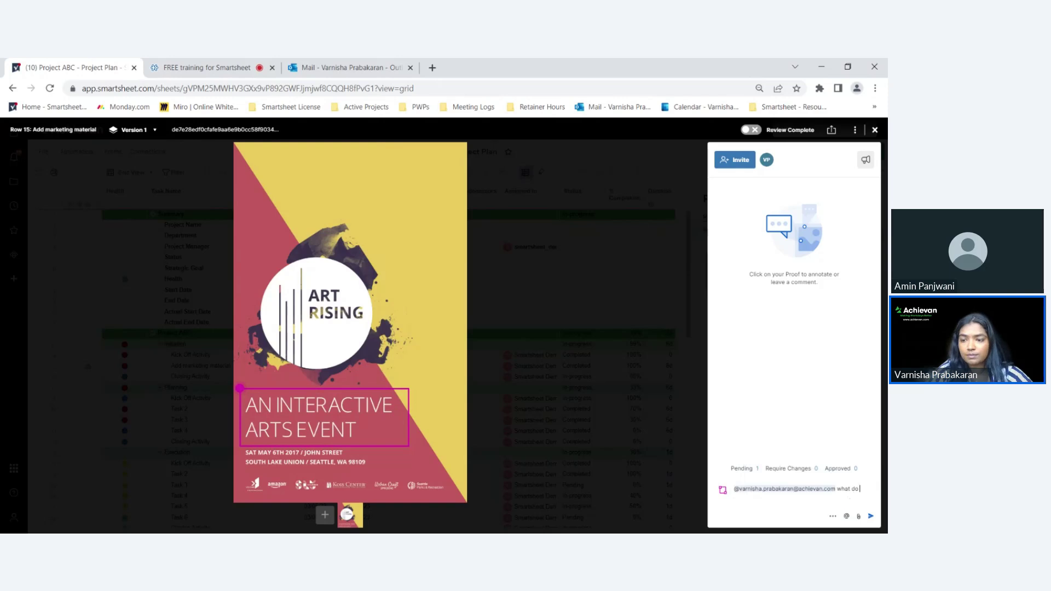
{"action": "type", "text": " thin"}
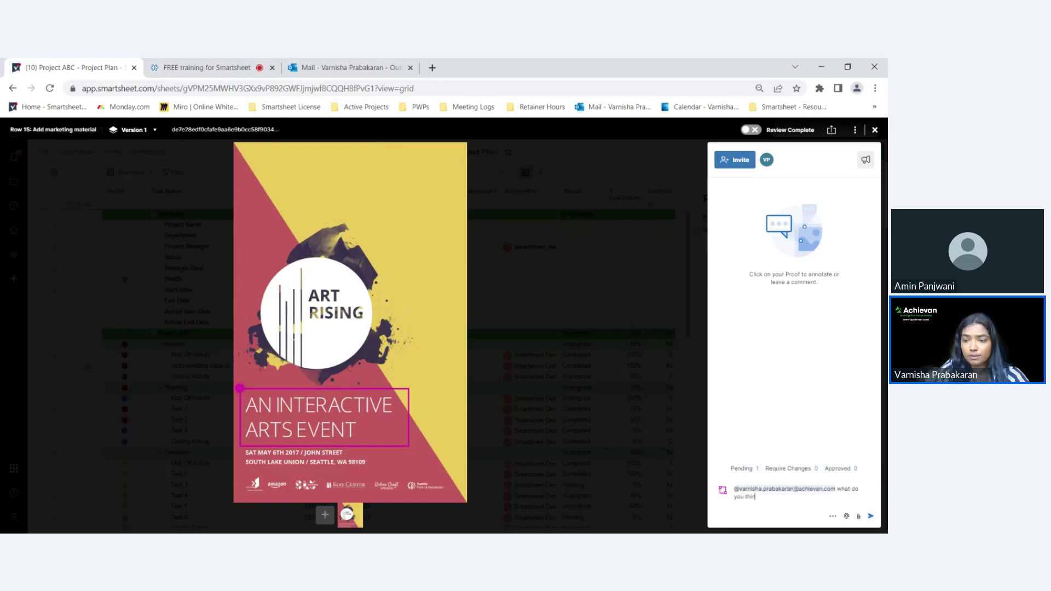
{"action": "type", "text": "k? Shoul"}
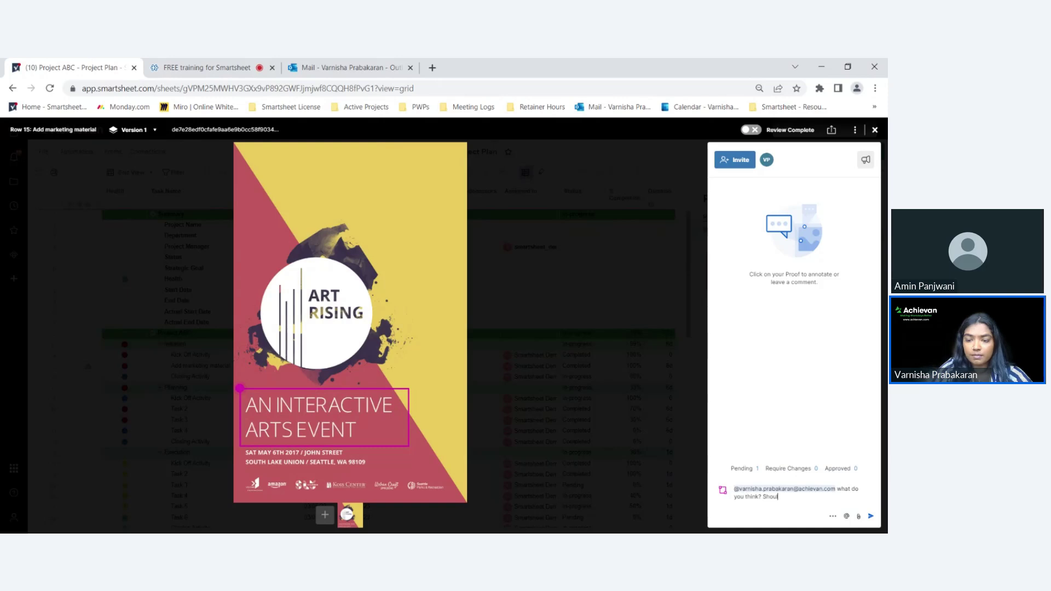
{"action": "type", "text": "d we"}
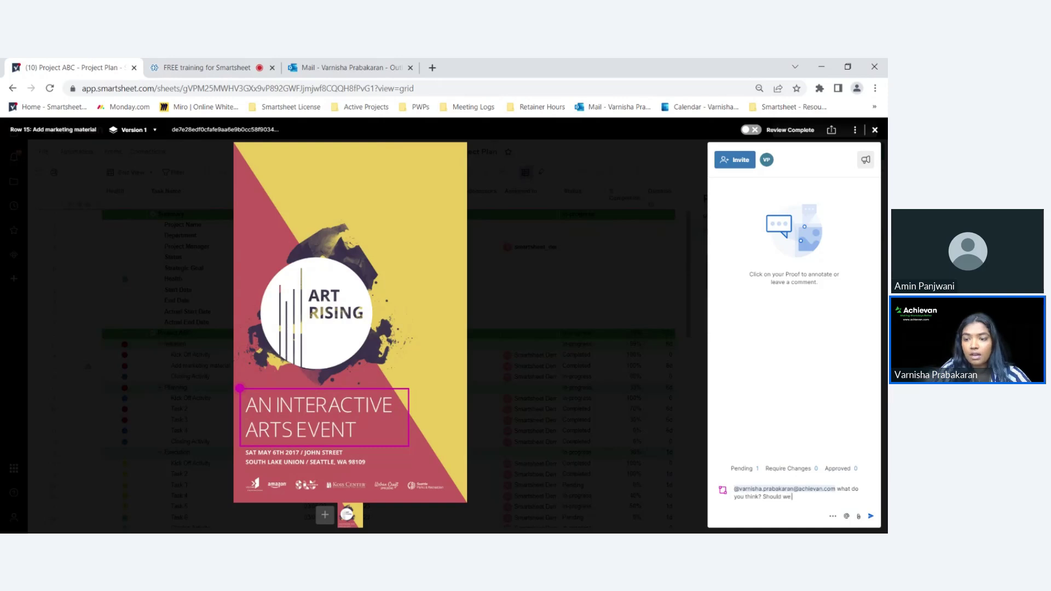
{"action": "type", "text": " put a bo"}
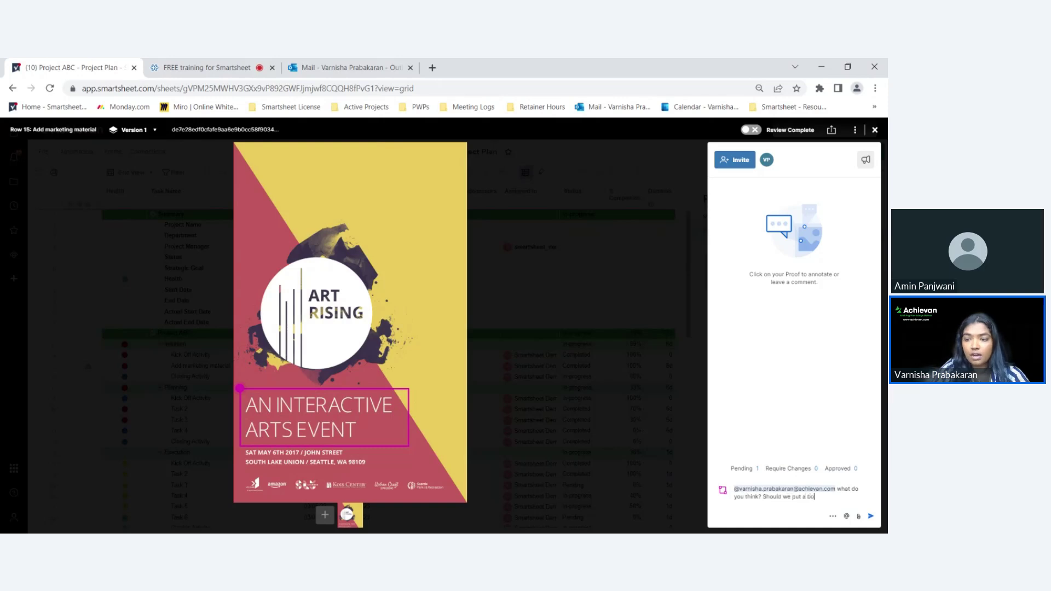
{"action": "type", "text": "x to c"}
{"action": "type", "text": "utline"}
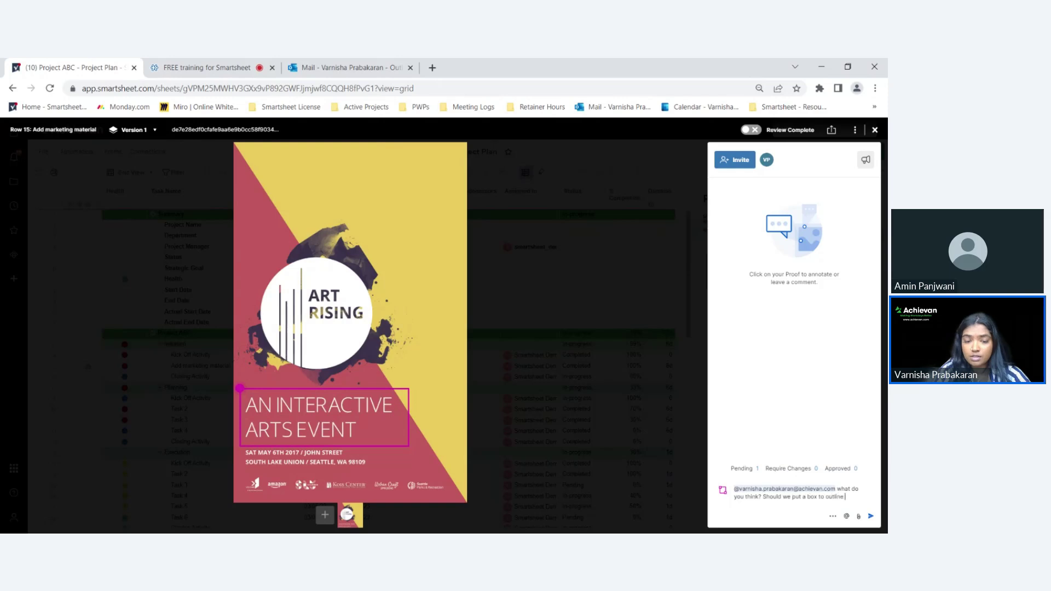
{"action": "type", "text": " the title"}
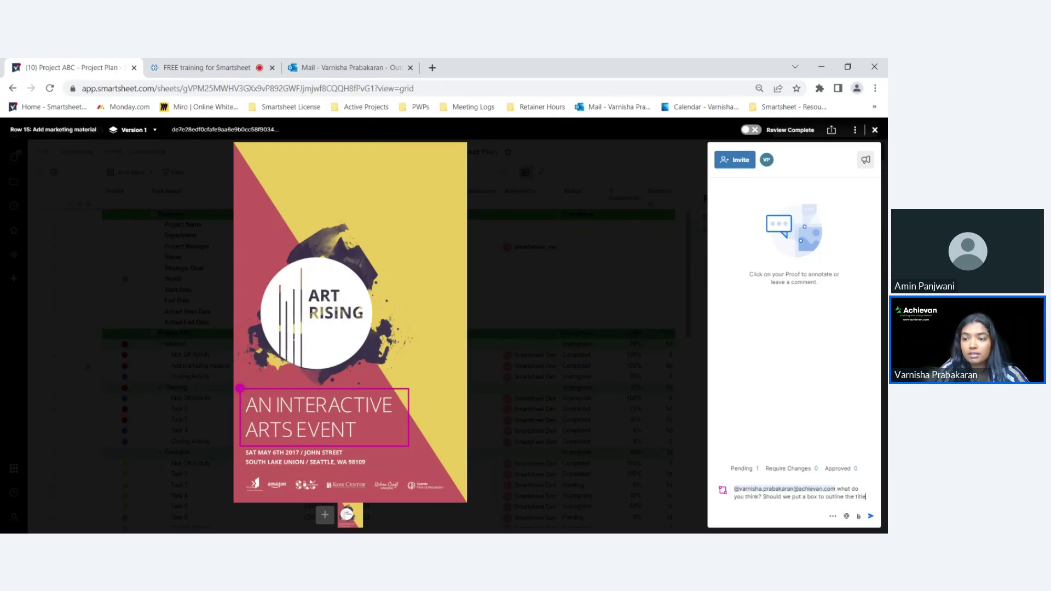
{"action": "type", "text": "?"}
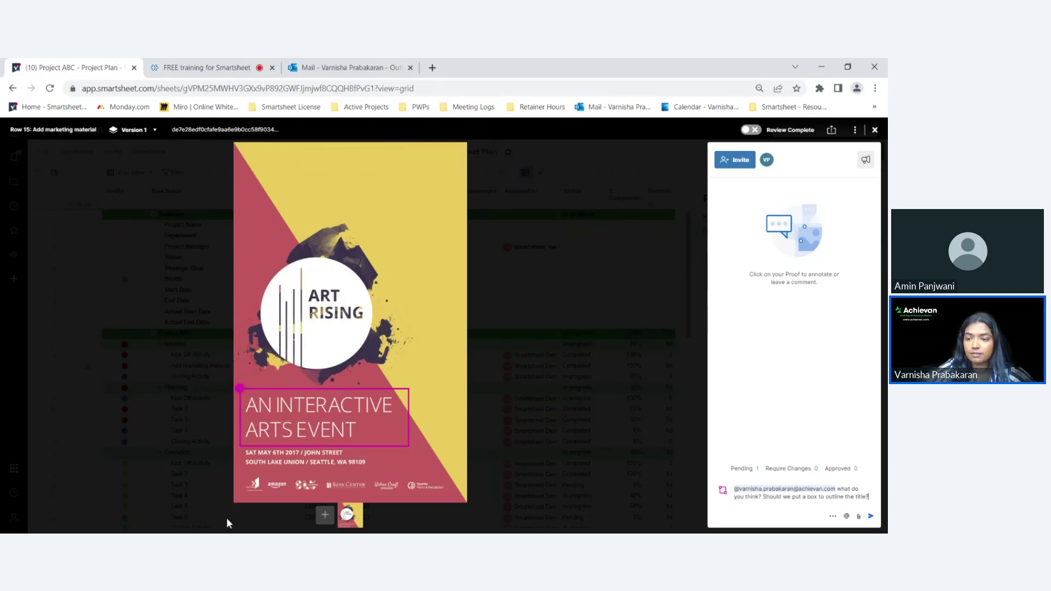
- Post the title-outline question and get the reviewer's 'Yes, I agree' reply
{"action": "left_click", "coordinate": [870, 517]}
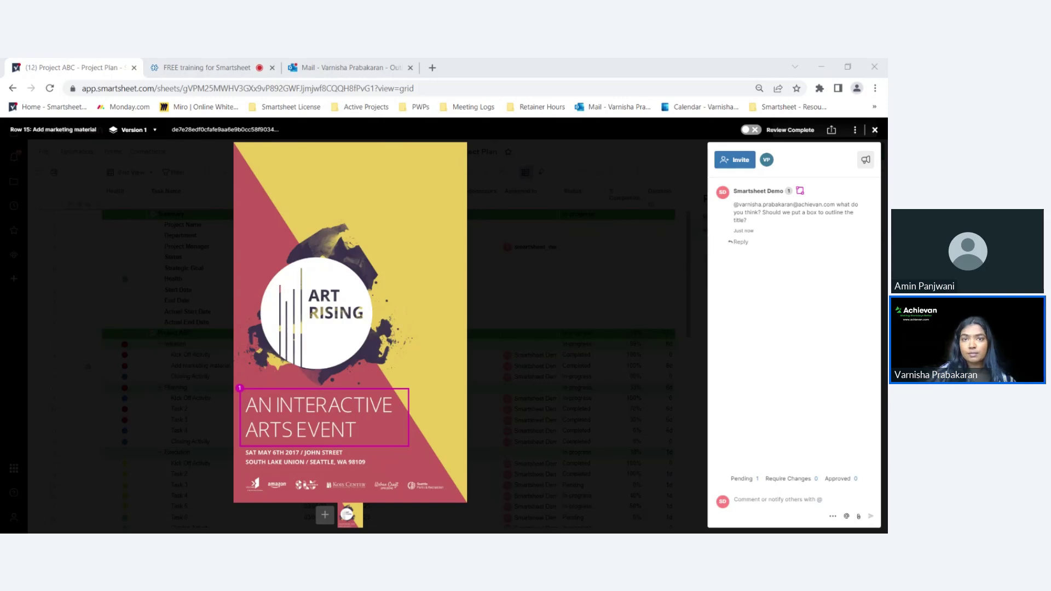
- Reload the sheet and reopen the Row 15 V1 proof, now showing one review requiring changes
{"action": "left_click", "coordinate": [49, 88]}
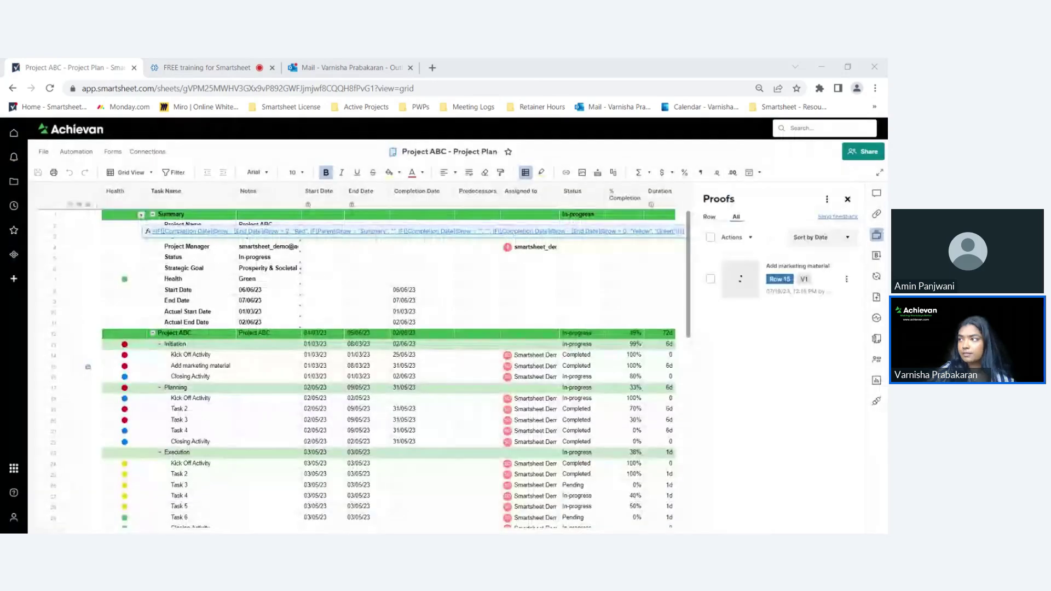
{"action": "left_click", "coordinate": [796, 281]}
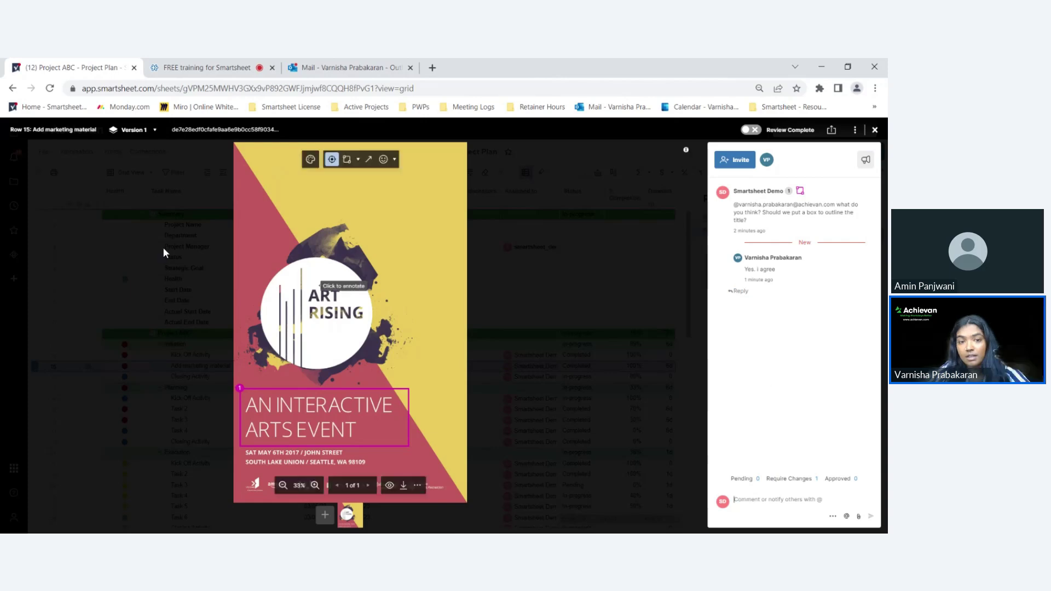
- Upload the revised poster with the boxed headline as Version 2 of the row 15 proof
{"action": "left_click", "coordinate": [145, 135]}
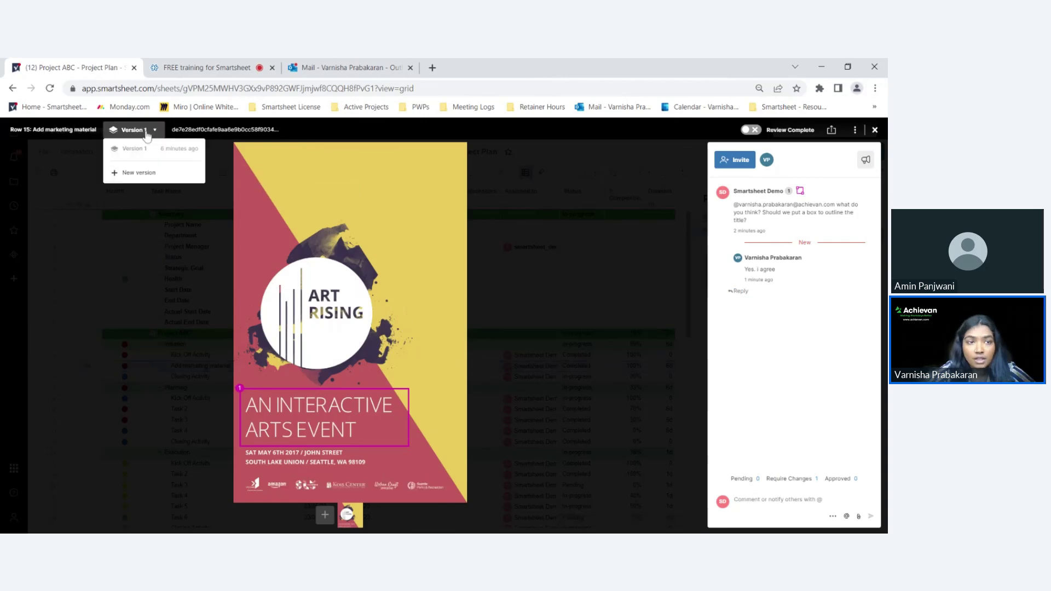
{"action": "left_click", "coordinate": [145, 173]}
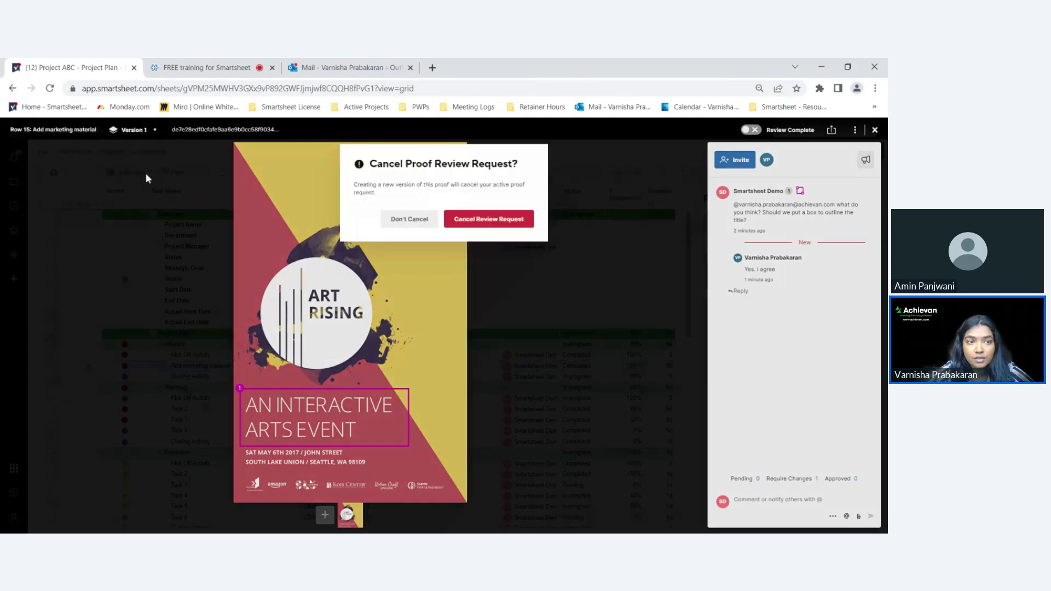
{"action": "left_click", "coordinate": [460, 220]}
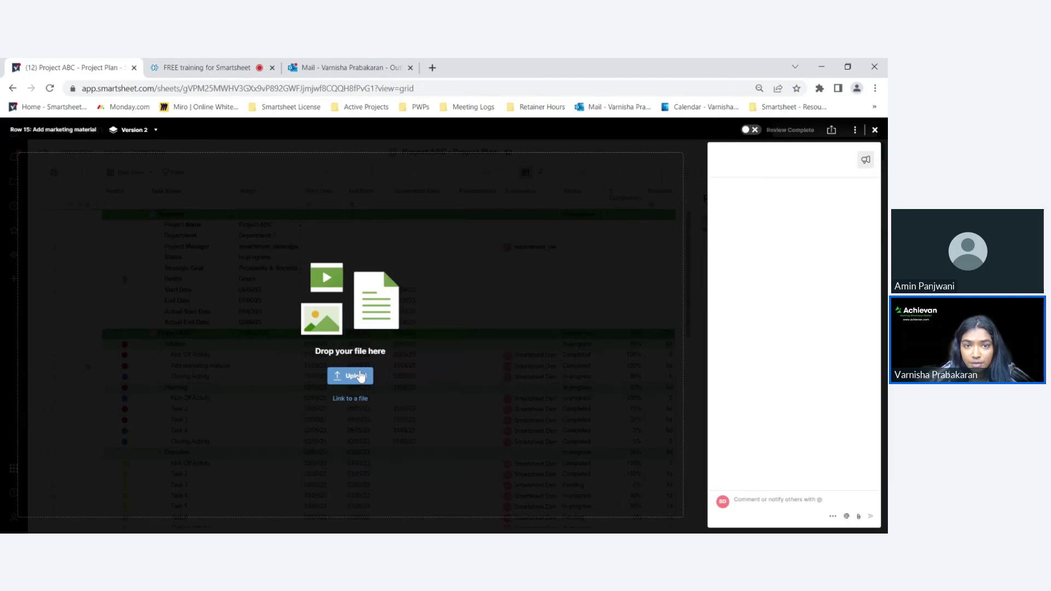
{"action": "left_click", "coordinate": [353, 375]}
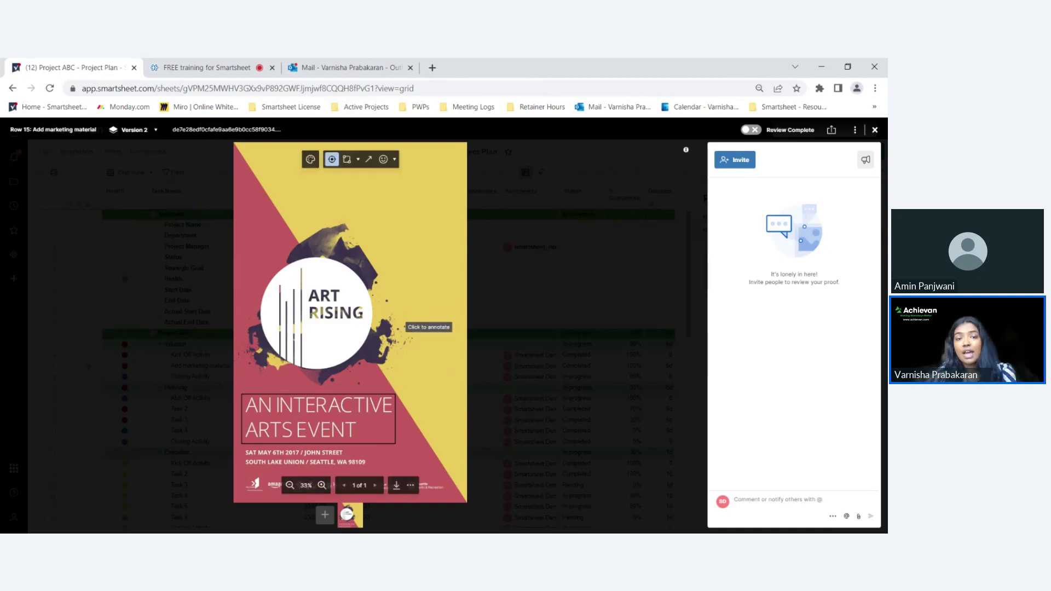
{"action": "left_click", "coordinate": [136, 131]}
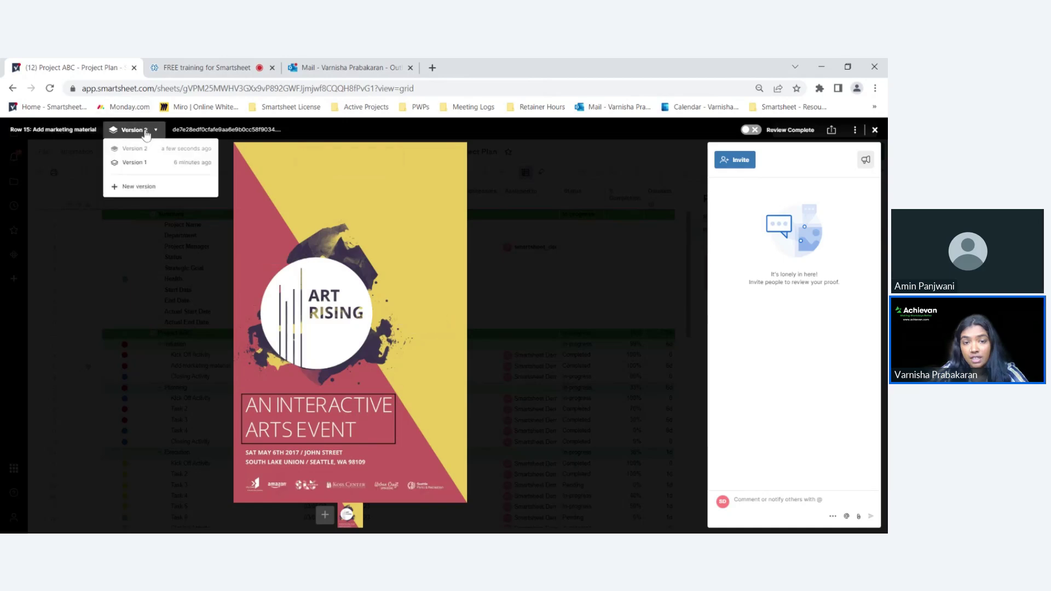
{"action": "left_click", "coordinate": [135, 163]}
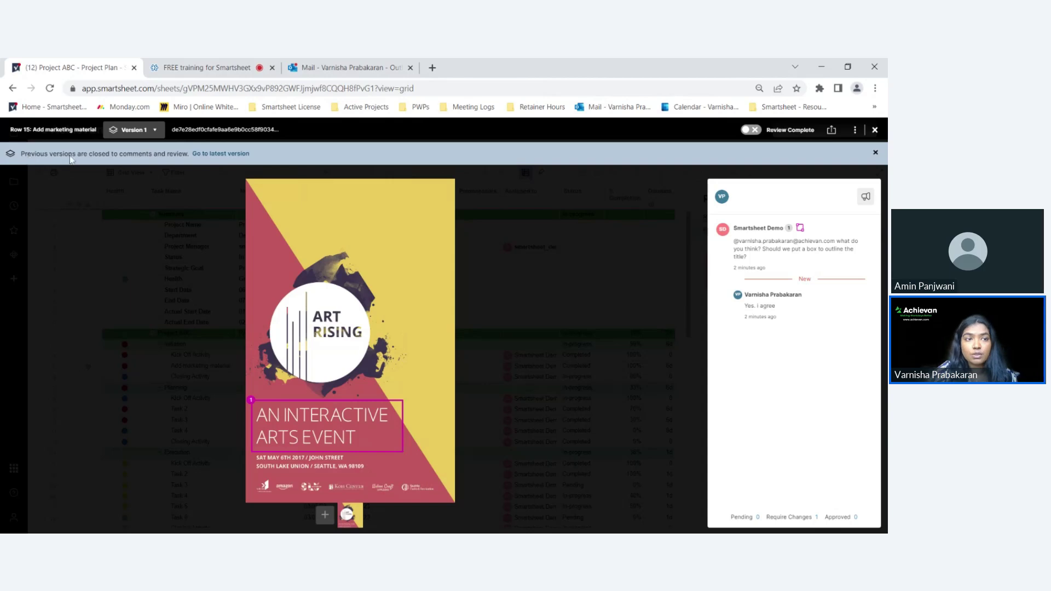
{"action": "left_click", "coordinate": [227, 156]}
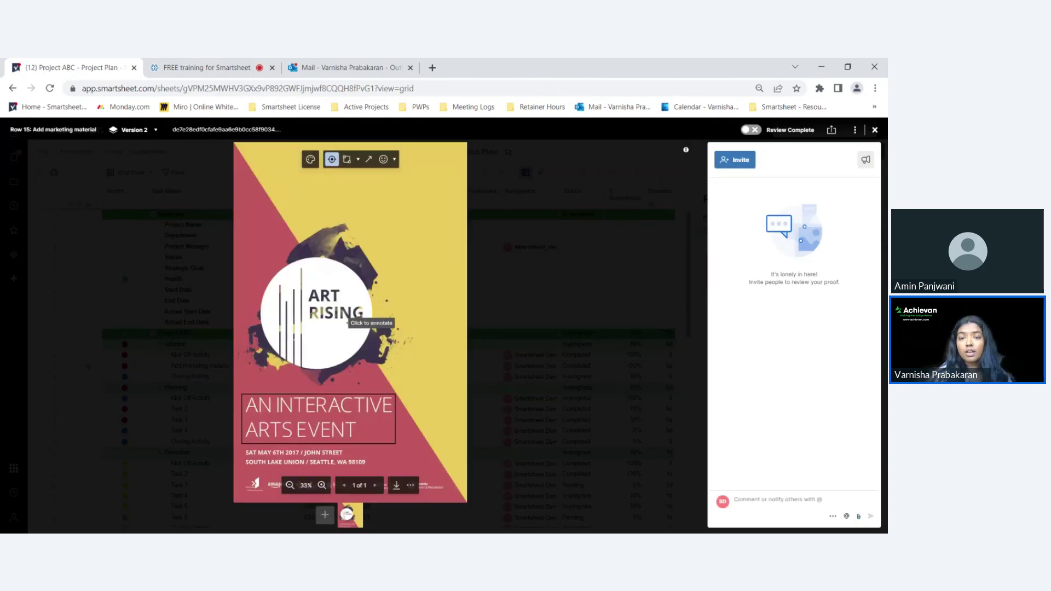
- Pin a comment on the poster title, mentioning the reviewer and asking 'how does this look?'
{"action": "left_click", "coordinate": [342, 415]}
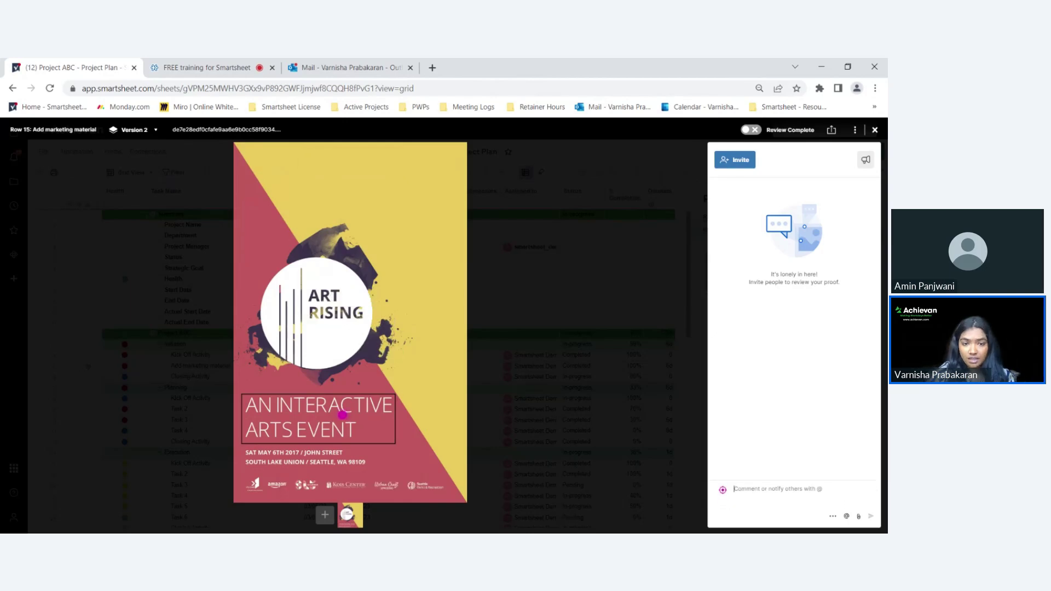
{"action": "type", "text": "@varni"}
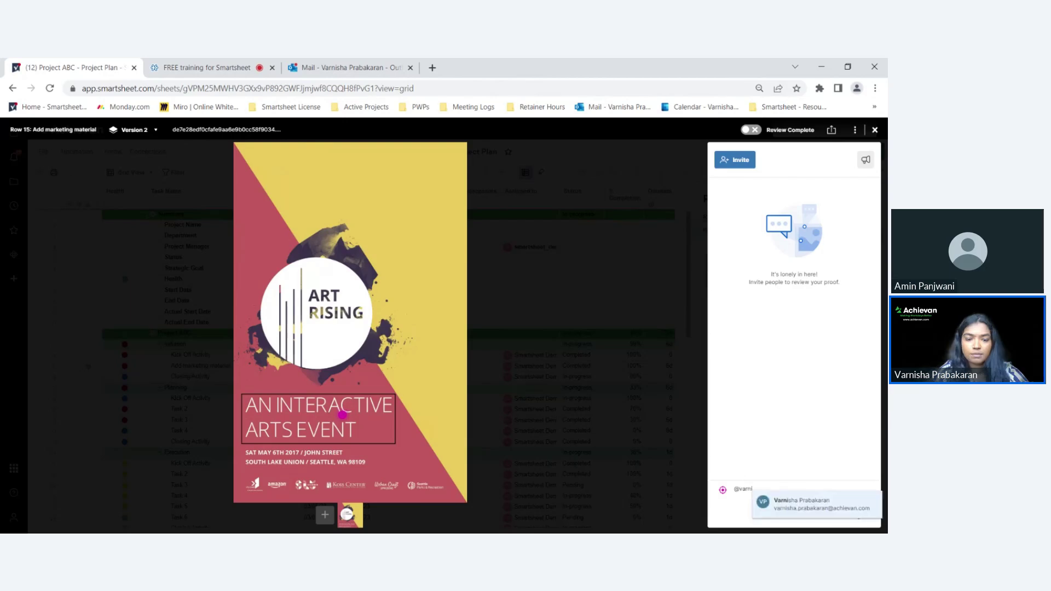
{"action": "key", "text": "Return"}
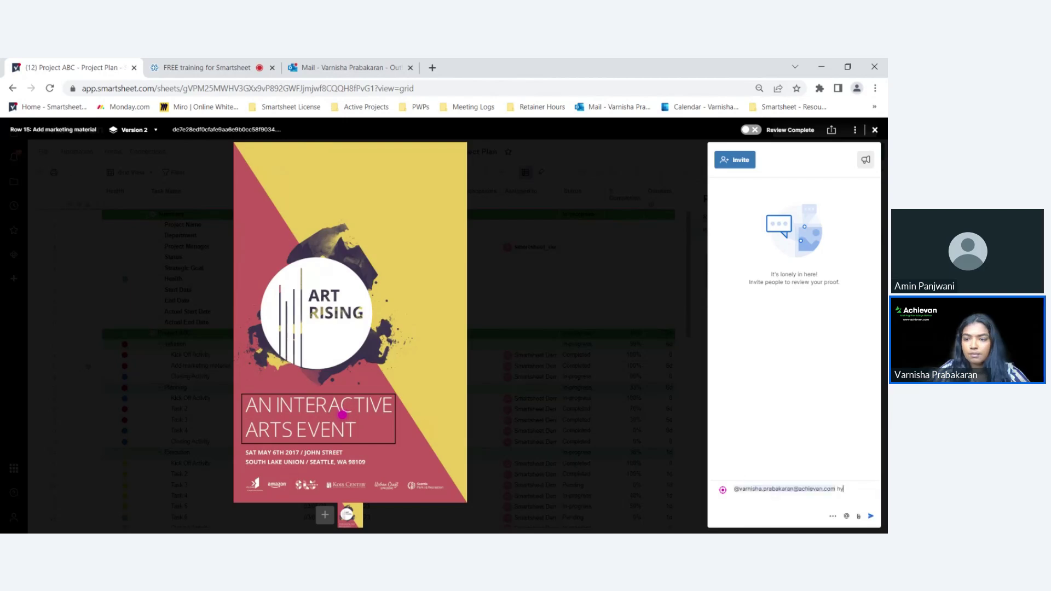
{"action": "key", "text": "BackSpace"}
{"action": "key", "text": "BackSpace"}
{"action": "type", "text": "how"}
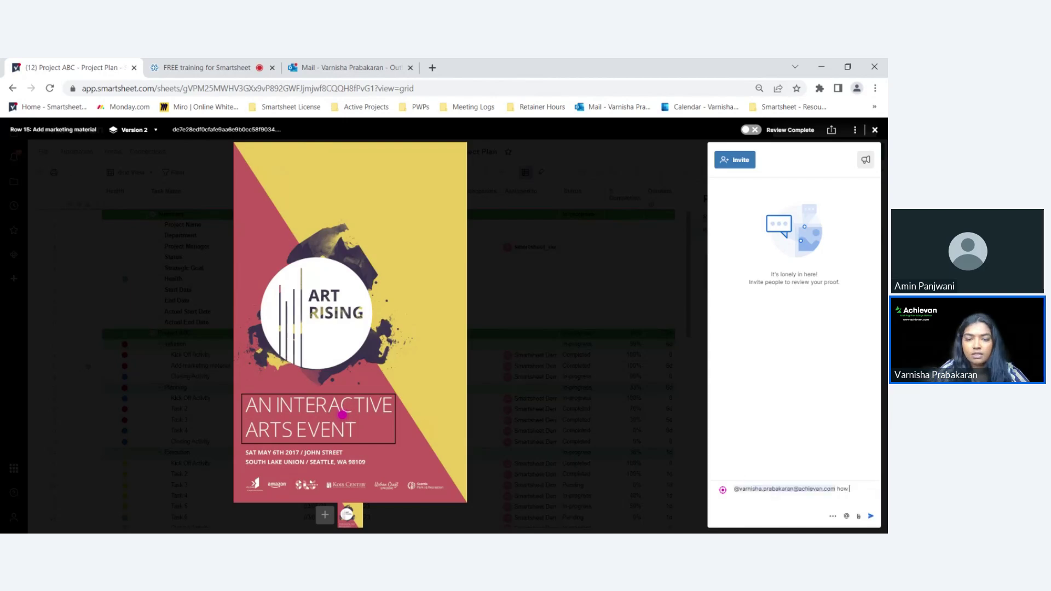
{"action": "type", "text": " does this loo"}
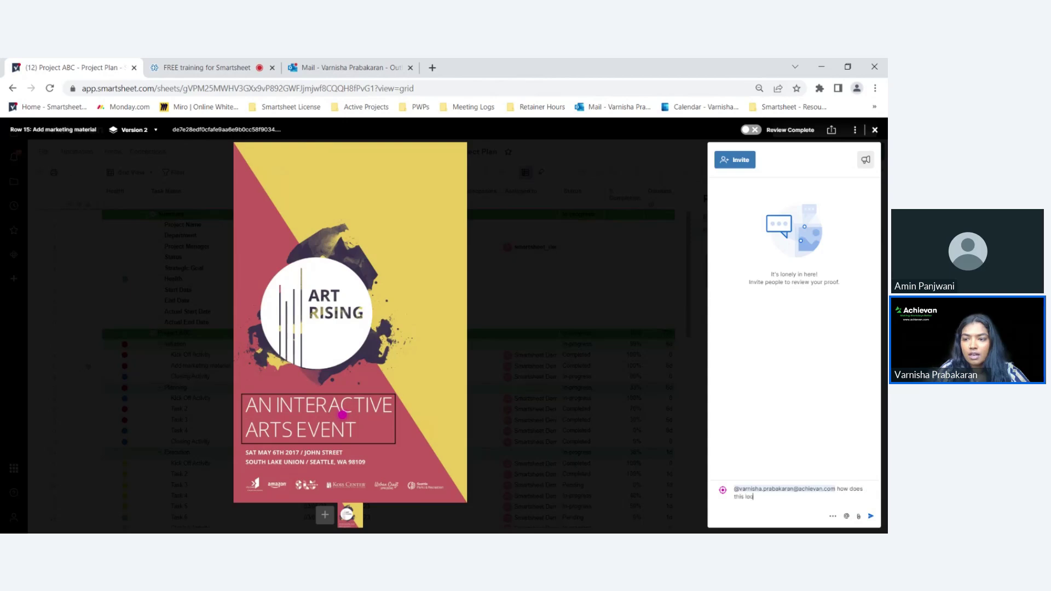
{"action": "type", "text": "k?"}
{"action": "key", "text": "Return"}
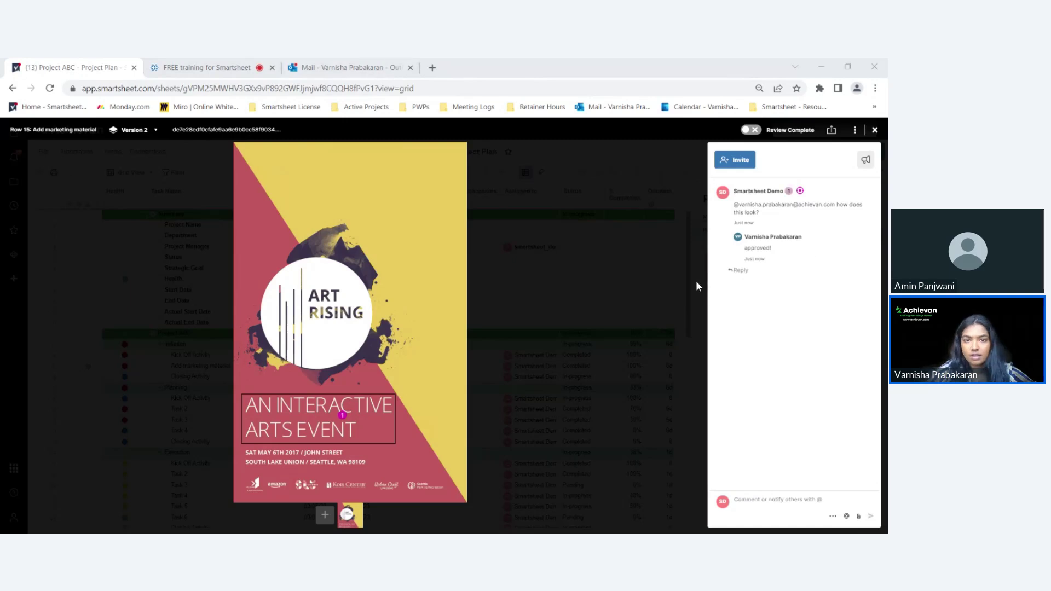
- Refresh the sheet, open the Add marketing material proof, and switch on Review Complete
{"action": "left_click", "coordinate": [50, 89]}
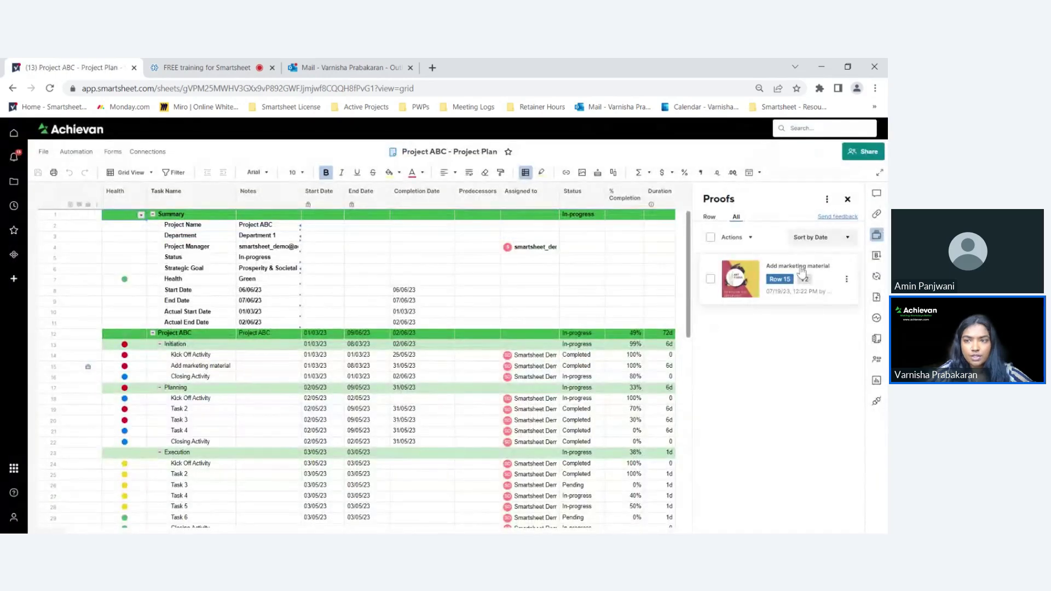
{"action": "left_click", "coordinate": [803, 274]}
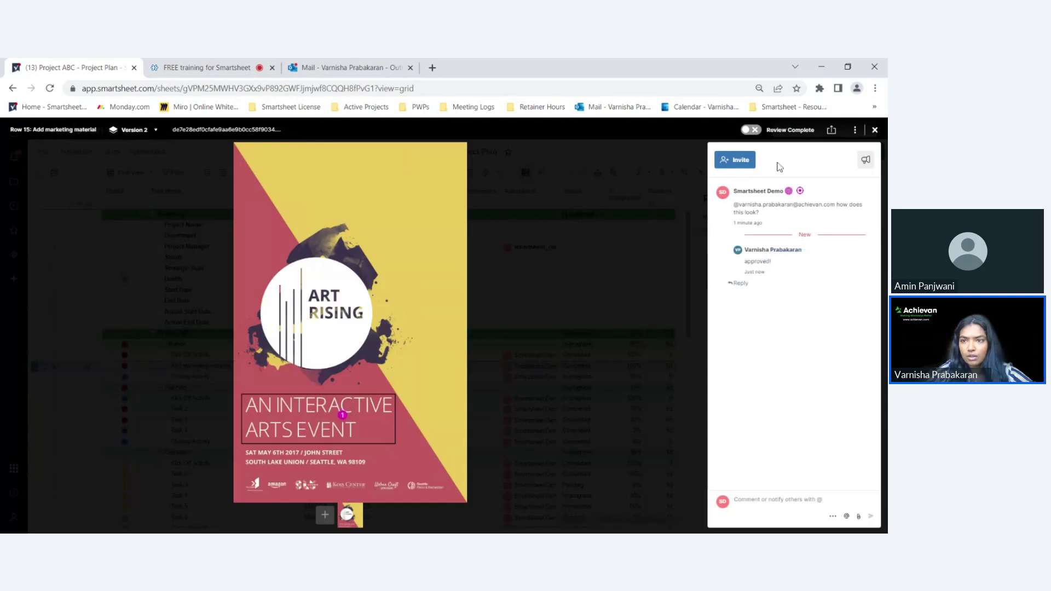
{"action": "left_click", "coordinate": [751, 130]}
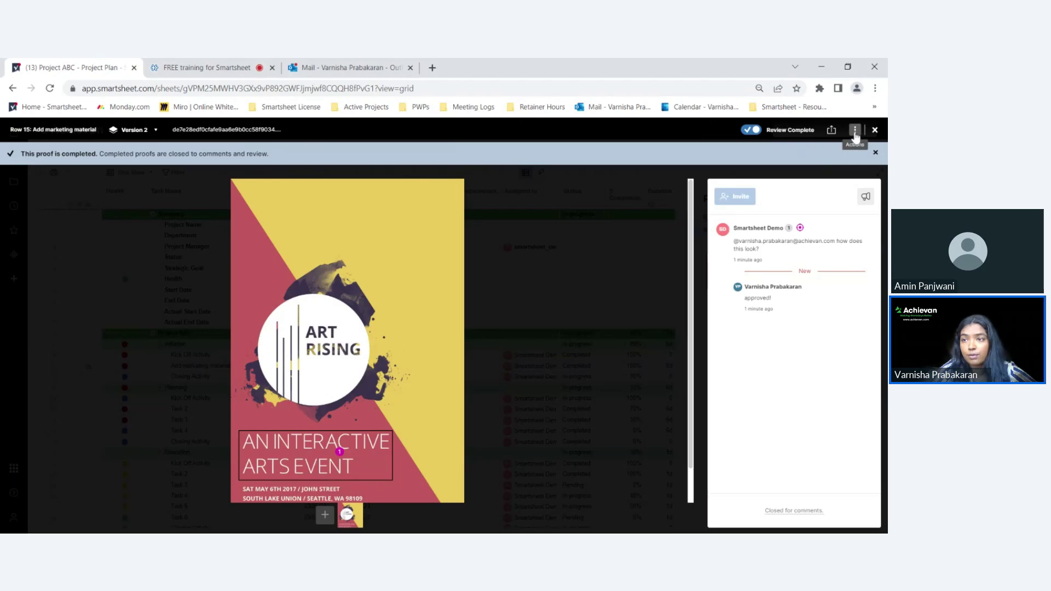
{"action": "left_click", "coordinate": [855, 131]}
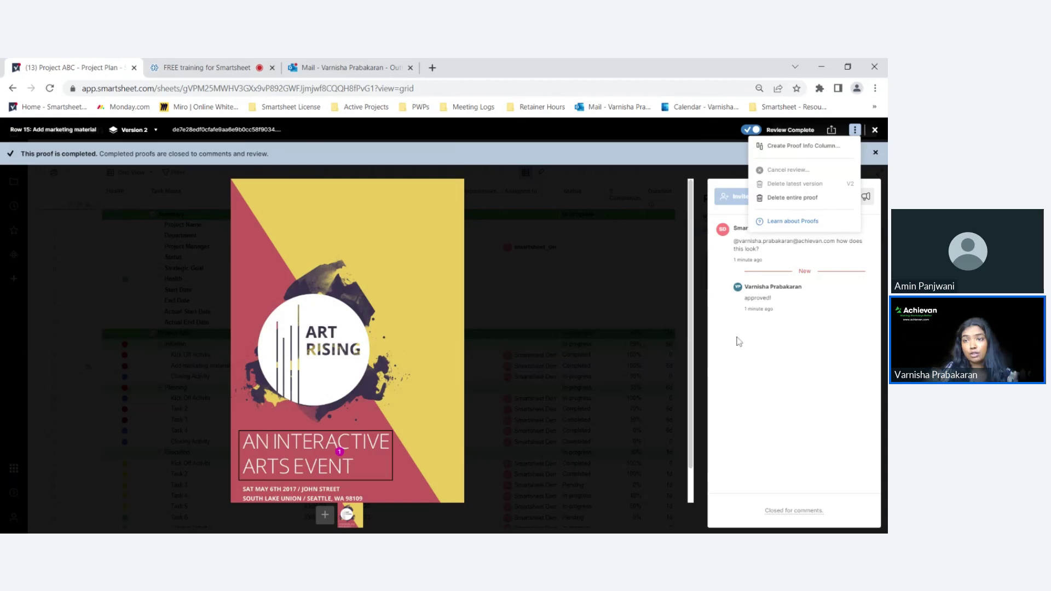
{"action": "left_click", "coordinate": [128, 131]}
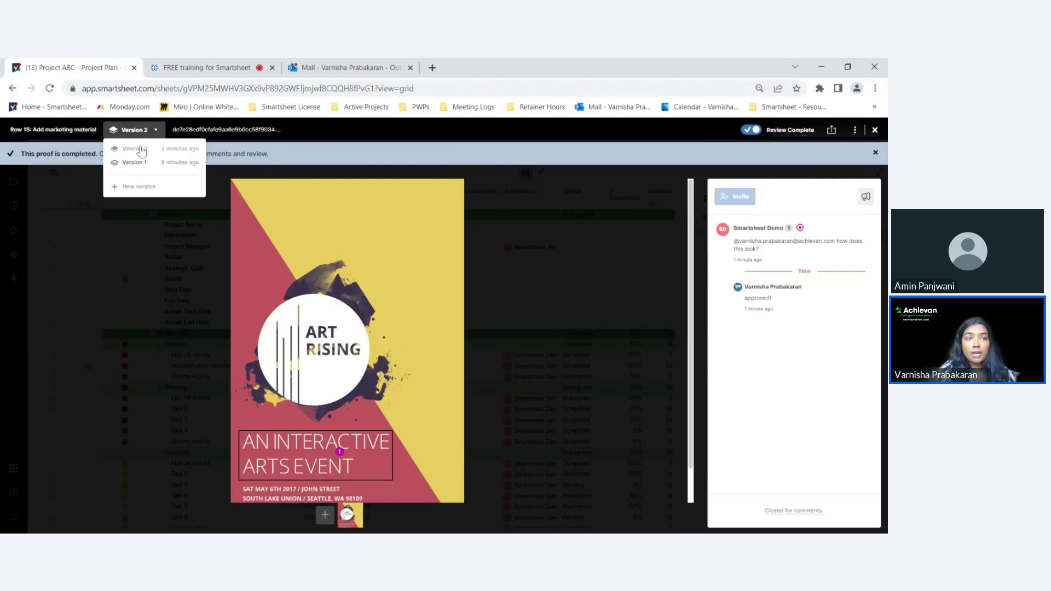
{"action": "left_click", "coordinate": [136, 163]}
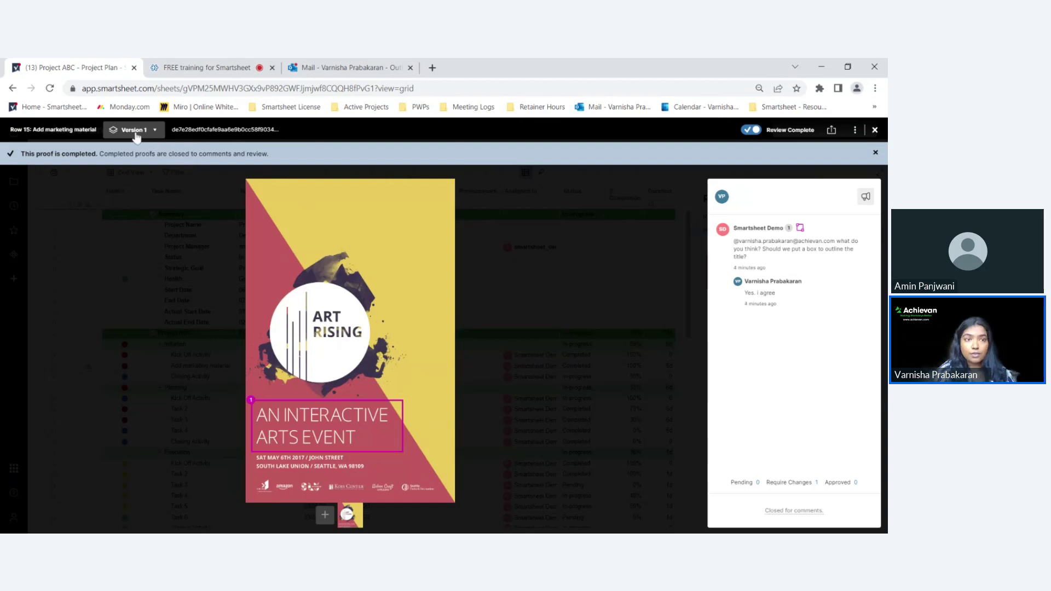
{"action": "left_click", "coordinate": [140, 134]}
{"action": "left_click", "coordinate": [141, 147]}
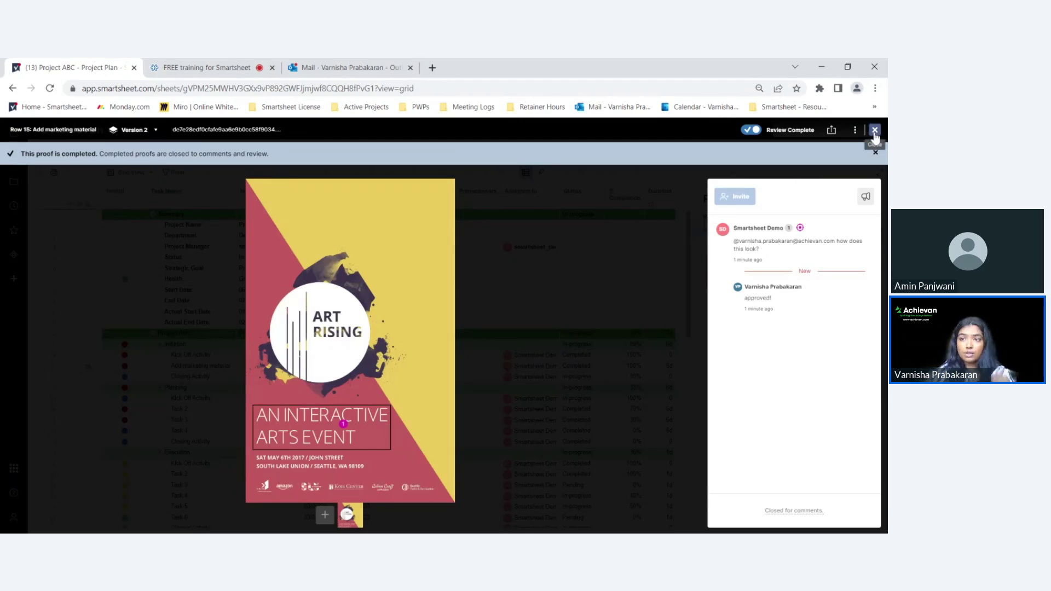
- Close the row 15 proof viewer, reopening and closing it twice, to return to the Project Plan sheet
{"action": "left_click", "coordinate": [875, 131]}
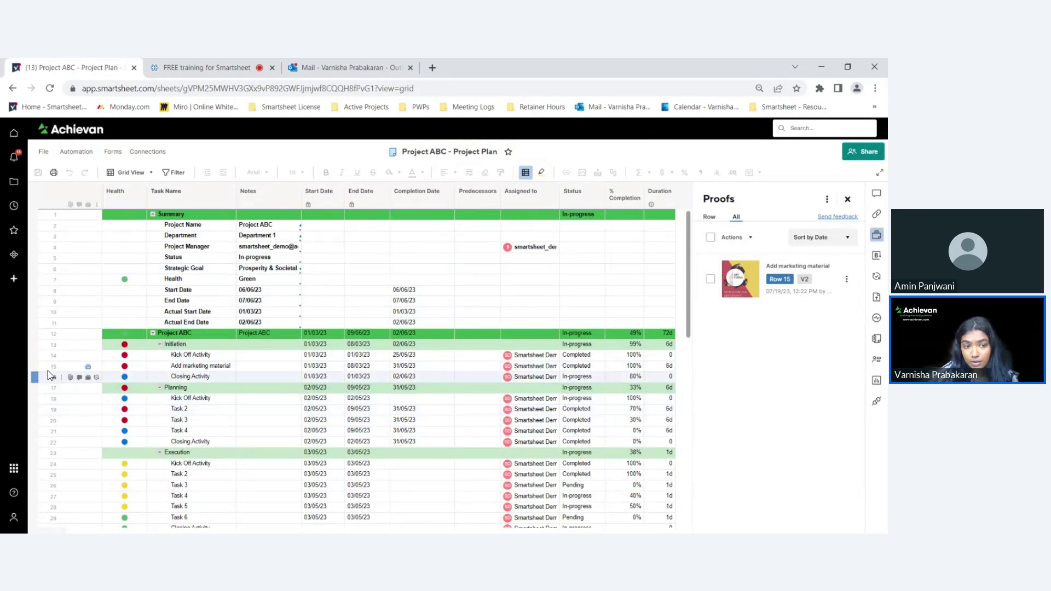
{"action": "left_click", "coordinate": [87, 369]}
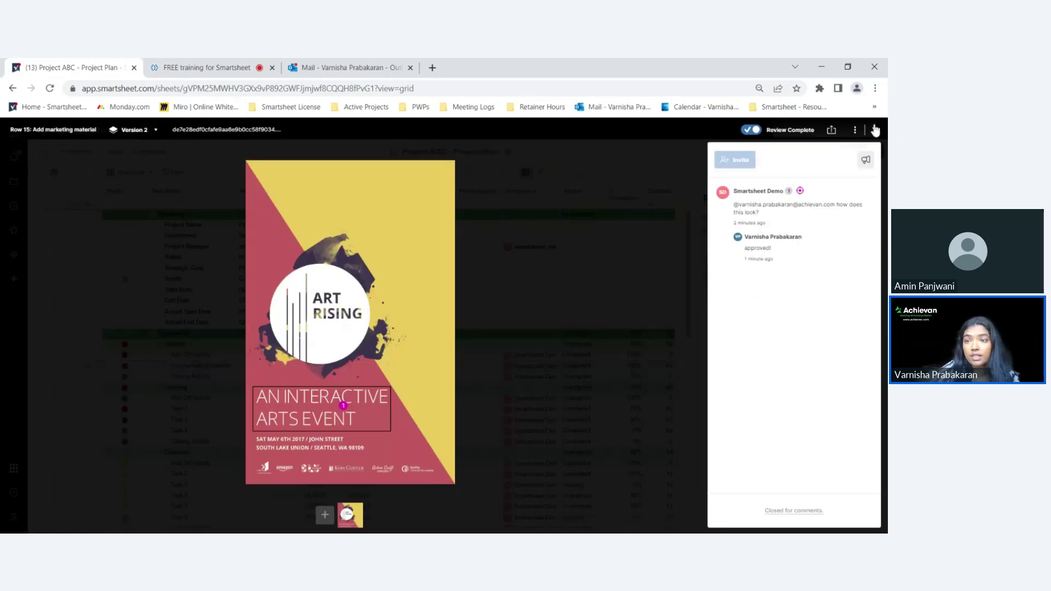
{"action": "left_click", "coordinate": [875, 130]}
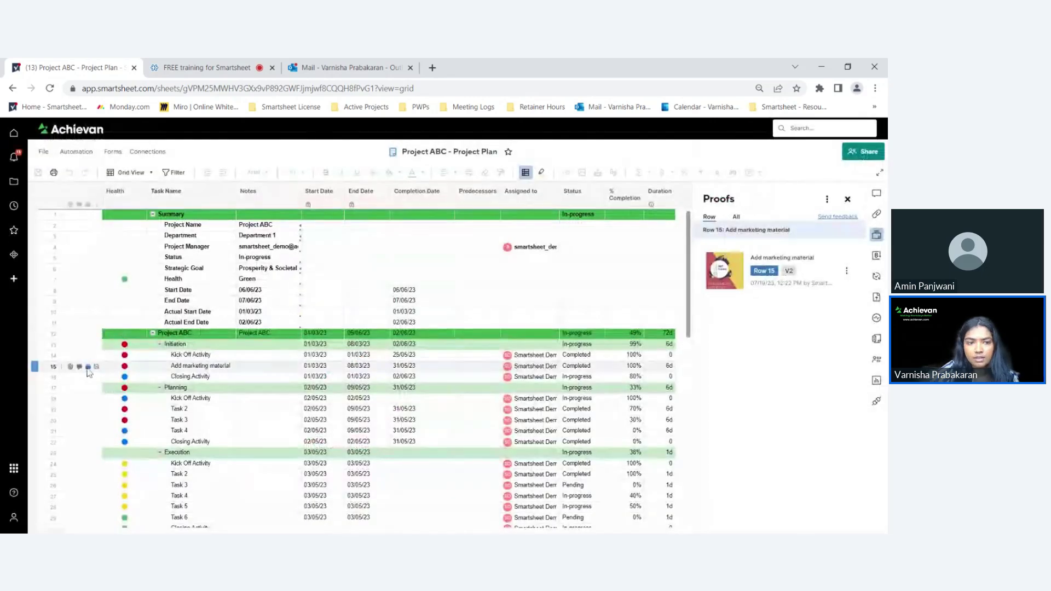
{"action": "left_click", "coordinate": [87, 366]}
{"action": "left_click", "coordinate": [873, 131]}
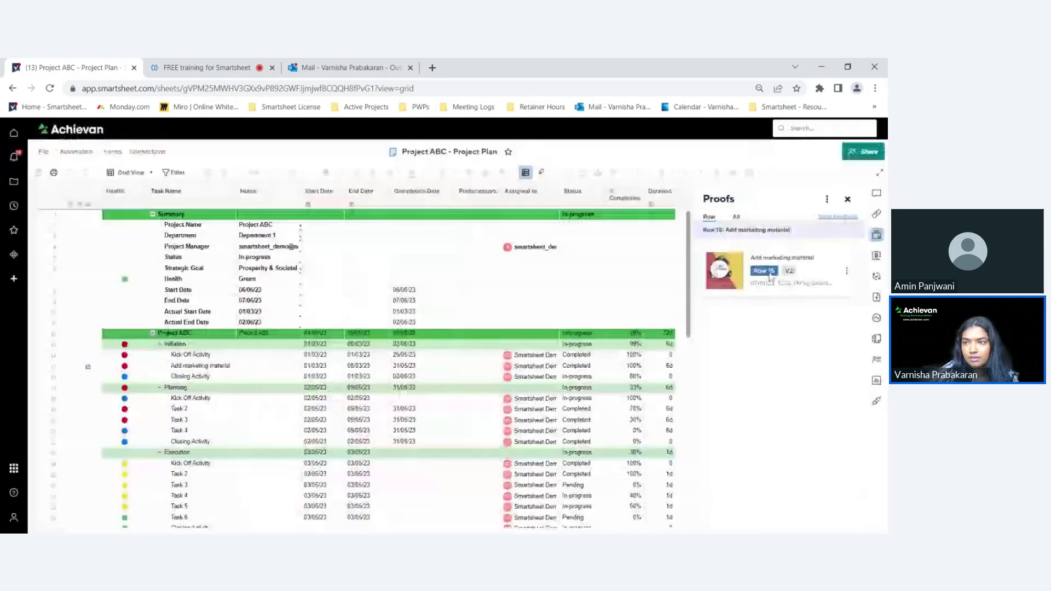